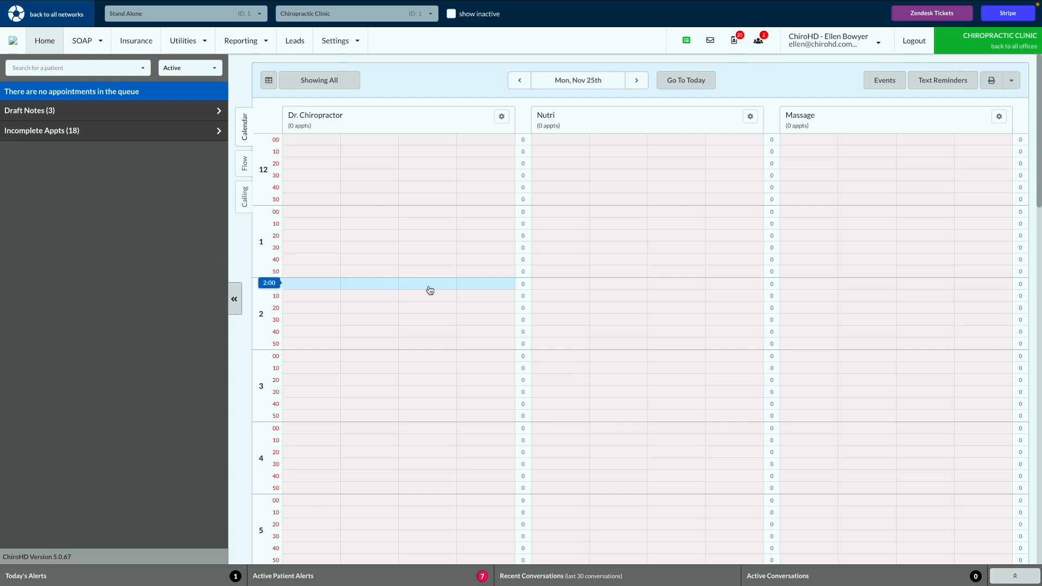
Open the Health Check report in Simple Reporting
left_click(251, 44)
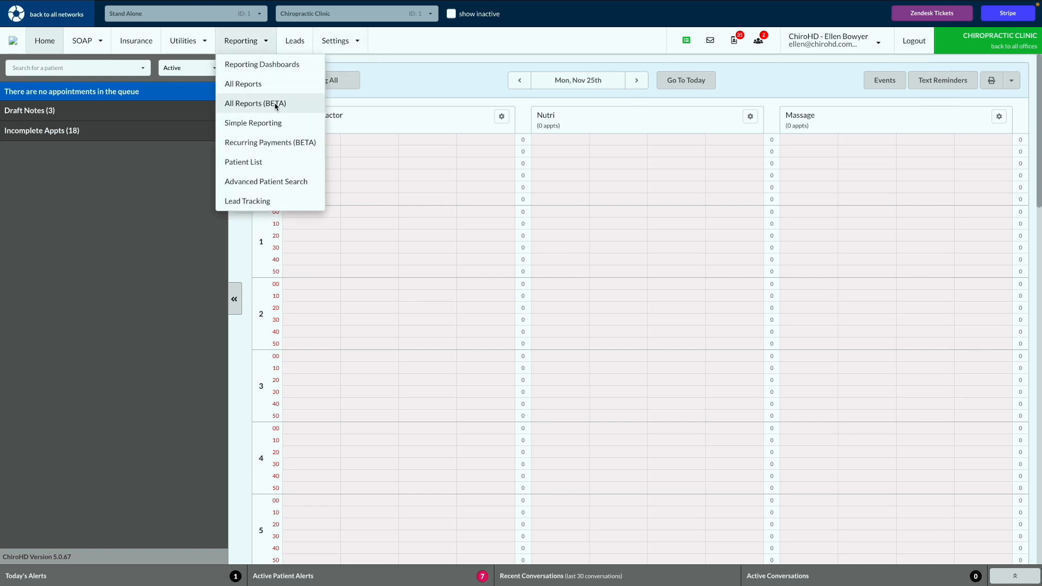
left_click(274, 124)
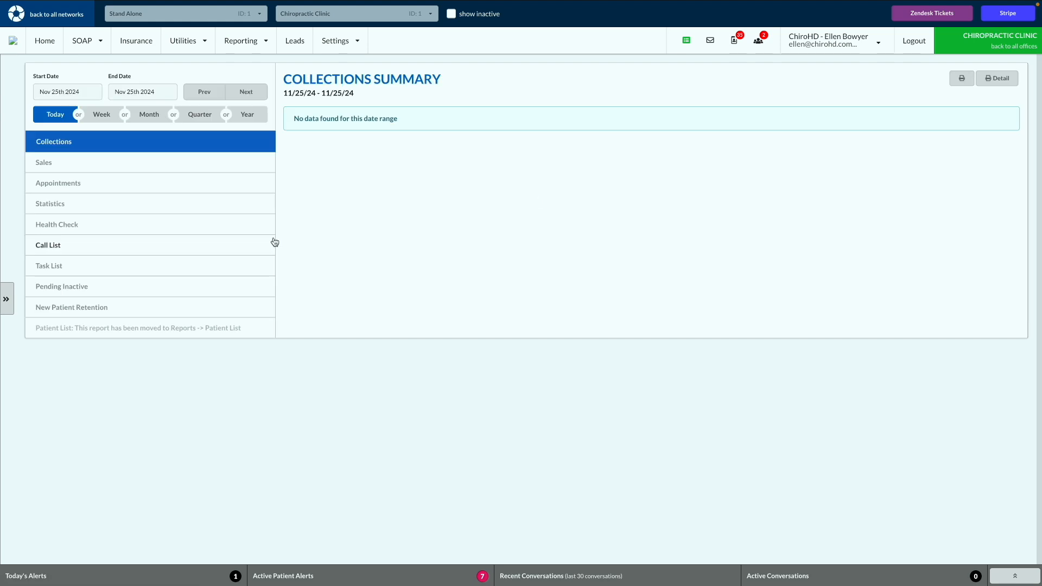
left_click(136, 228)
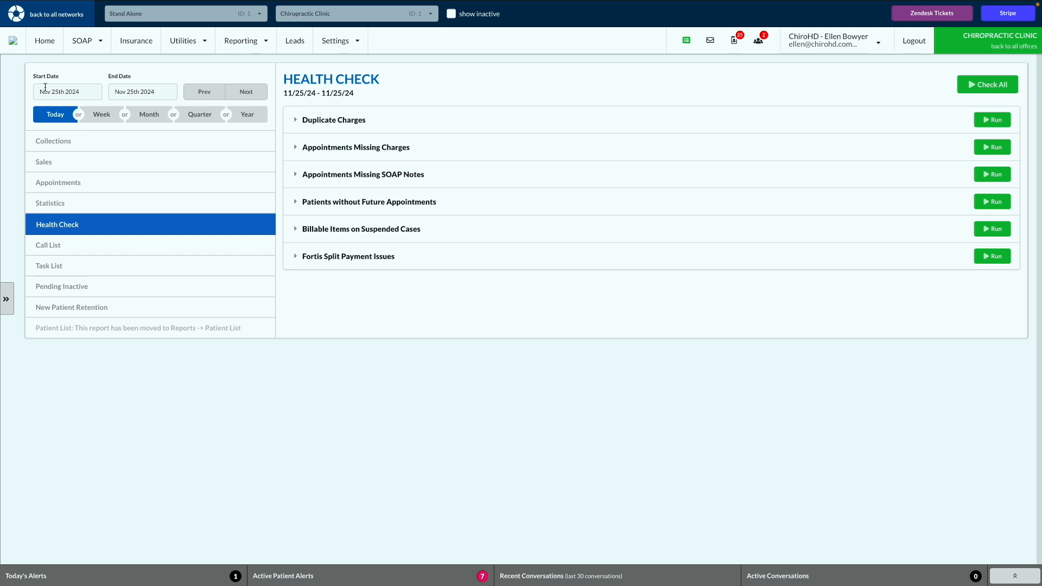
Set the Health Check period to Month, covering November 1 to 30, 2024, and run all the checks
left_click(76, 92)
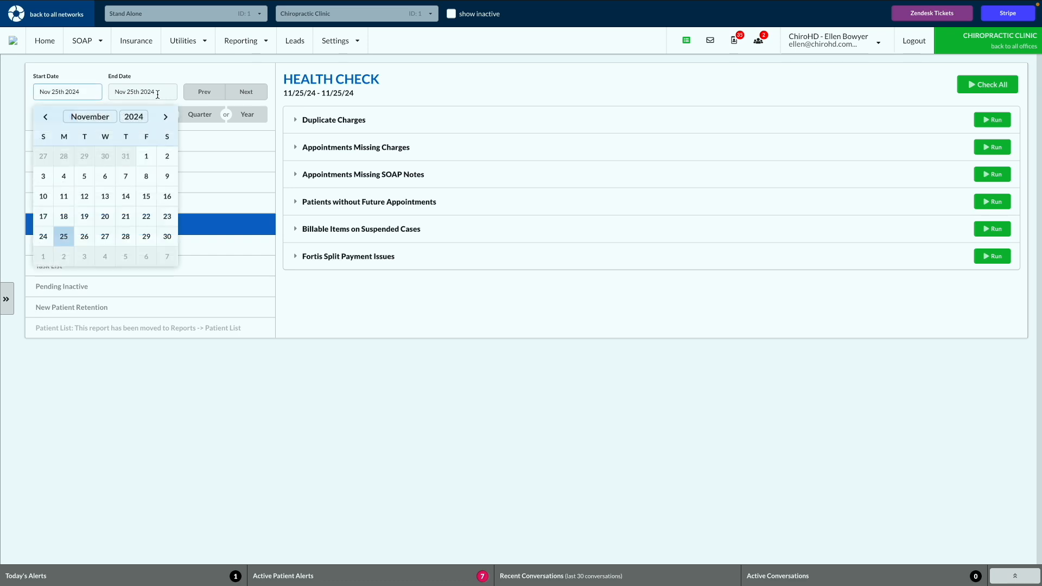
left_click(157, 92)
left_click(166, 69)
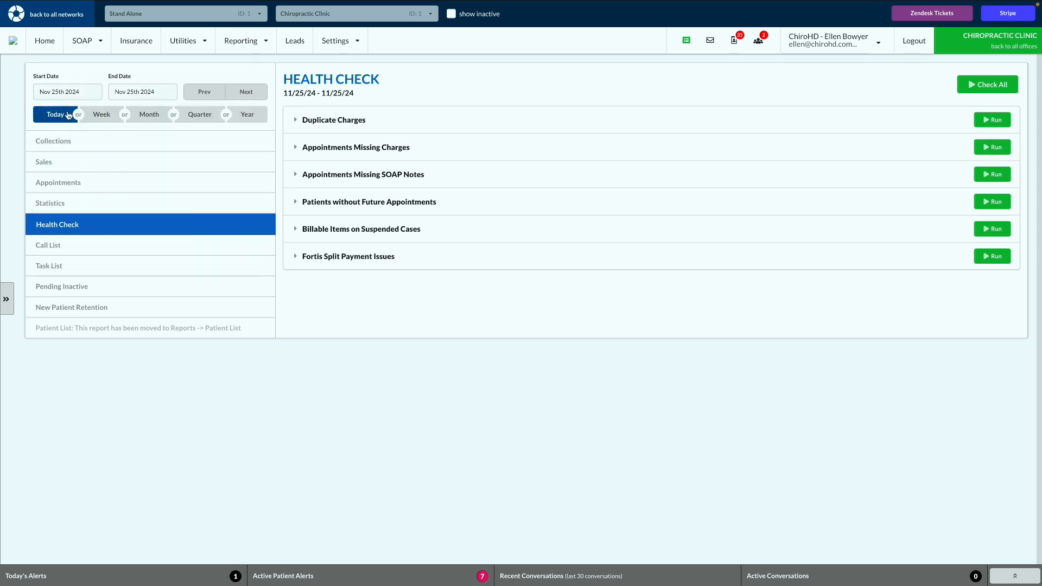
left_click(156, 117)
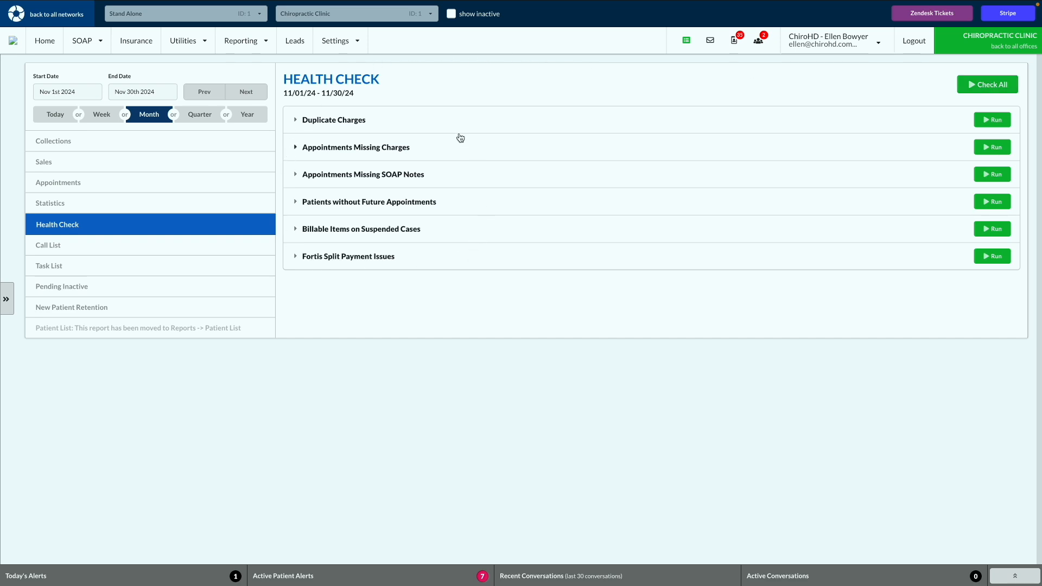
left_click(970, 87)
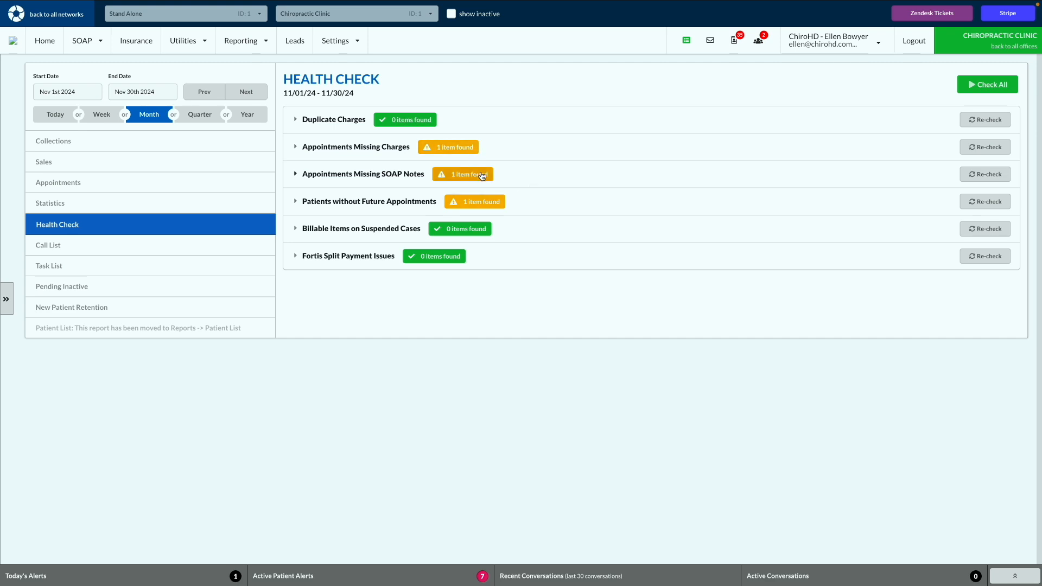
Rerun all health checks for the Month period and expand the Appointments Missing Charges results
left_click(542, 154)
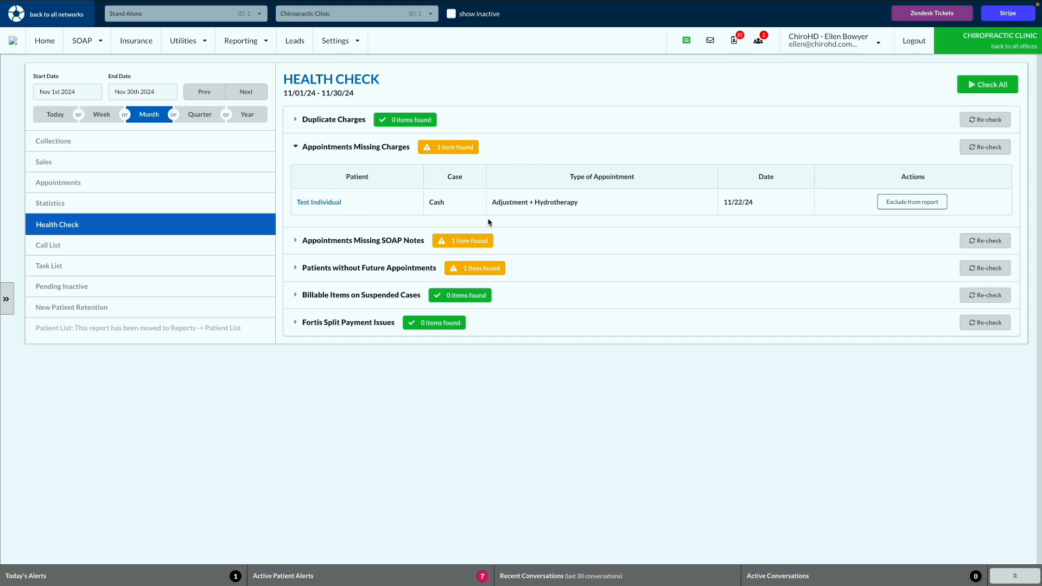
left_click(513, 154)
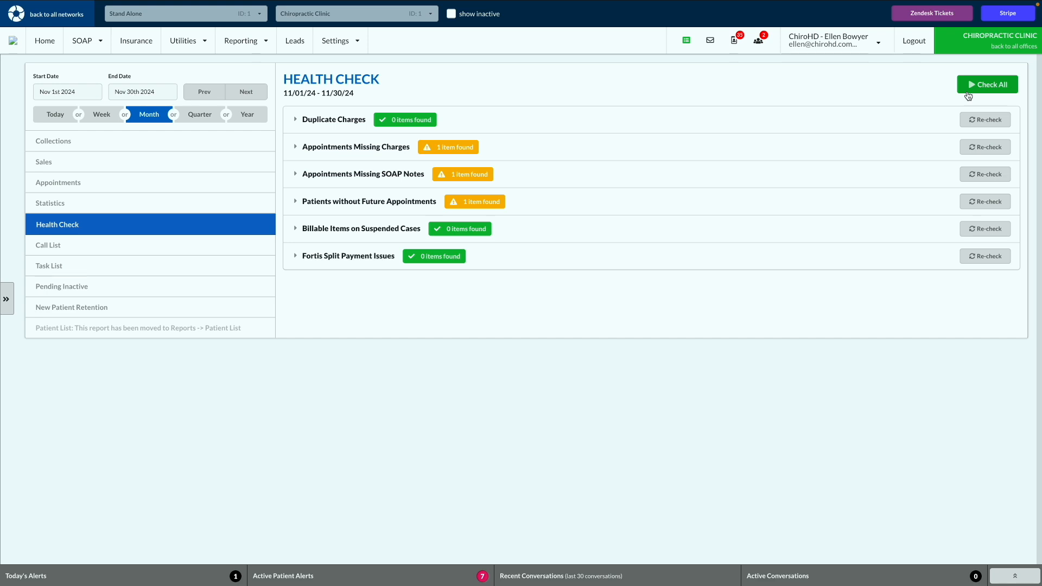
left_click(105, 113)
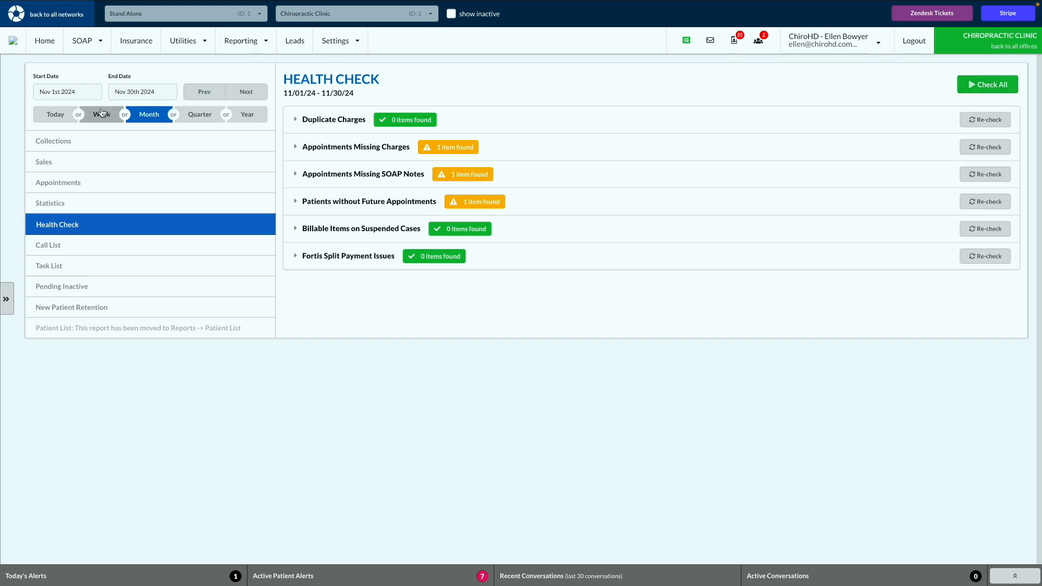
left_click(147, 116)
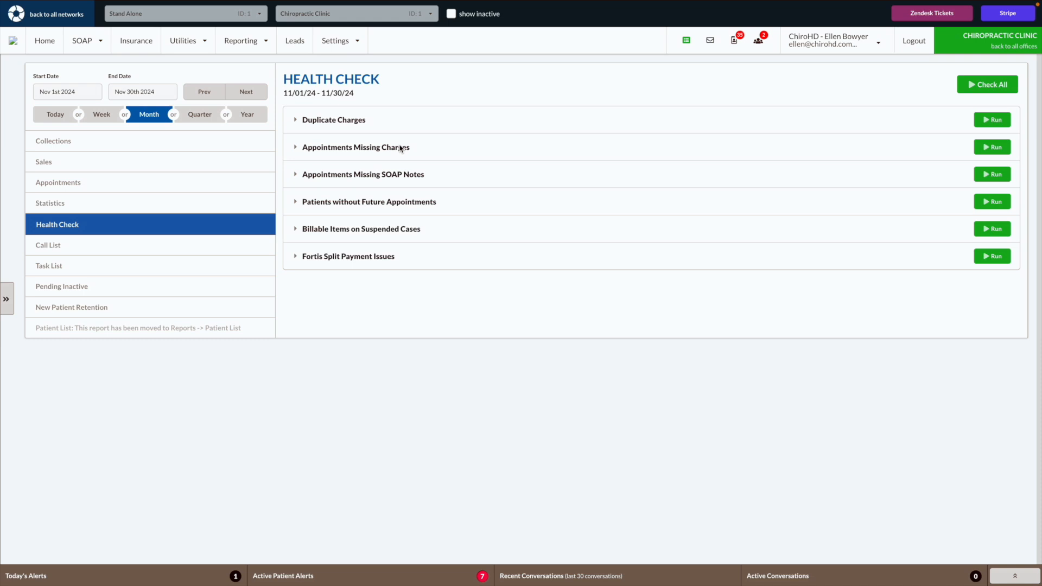
left_click(989, 84)
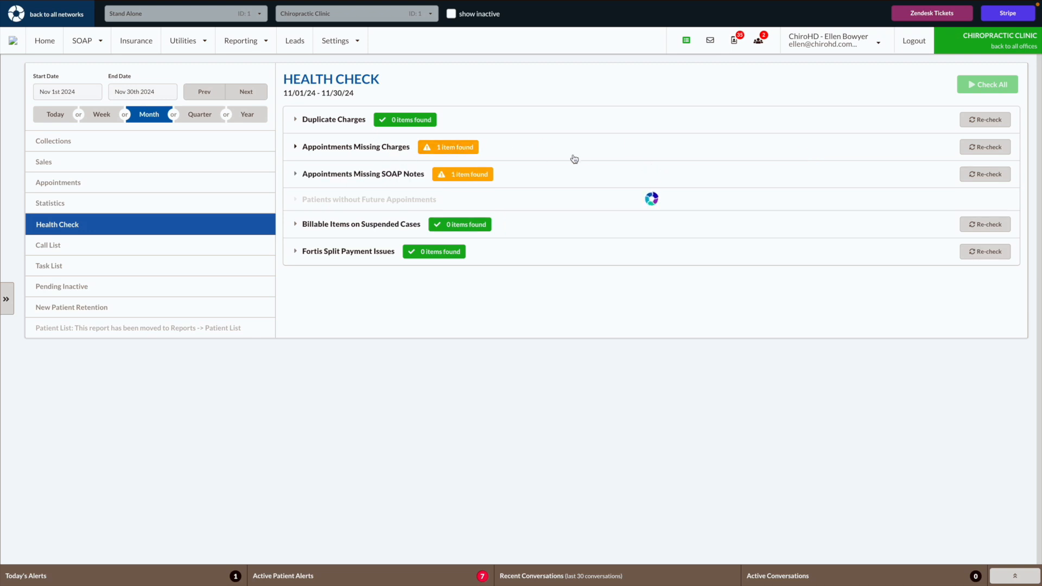
left_click(591, 156)
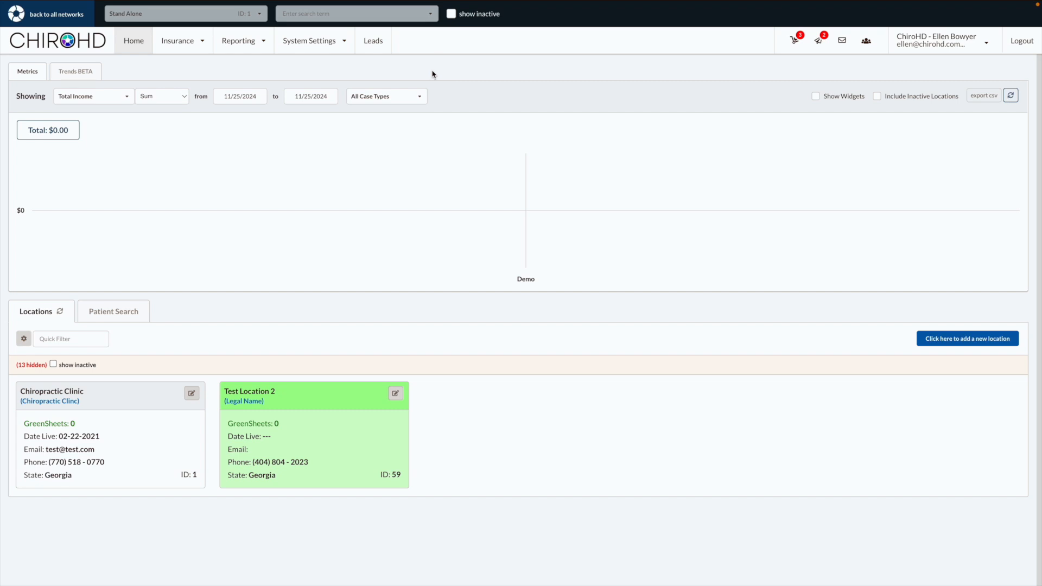
Review the Adjustment appointment type's valid charge types in the system's Appointment Settings and leave without saving
left_click(285, 44)
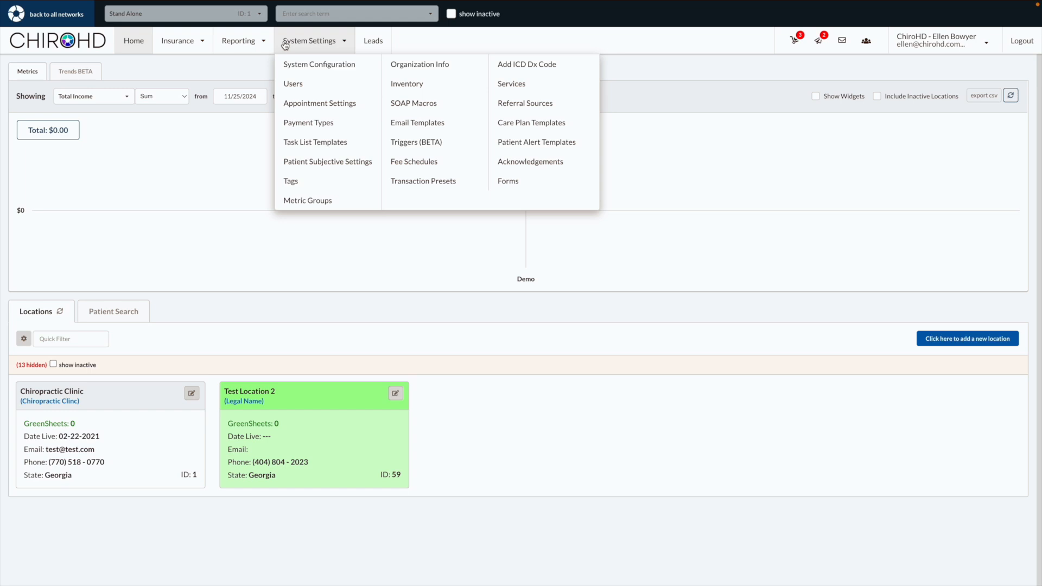
left_click(313, 103)
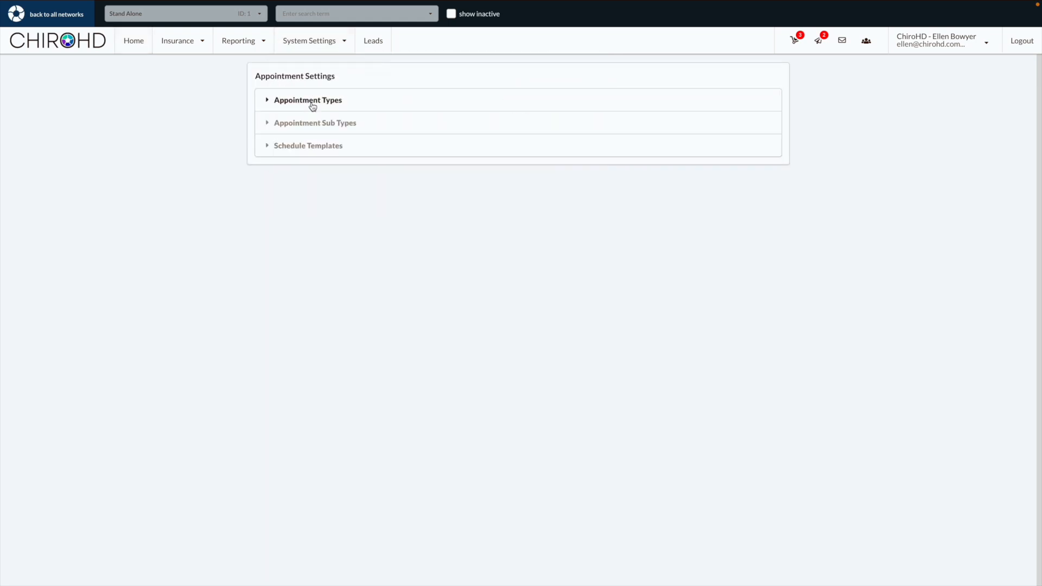
left_click(307, 101)
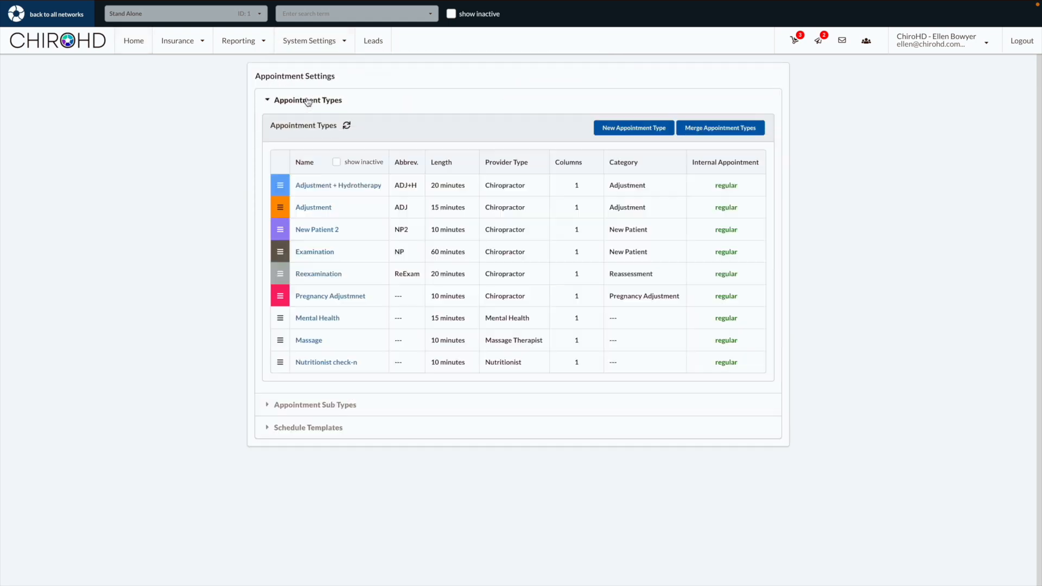
left_click(315, 208)
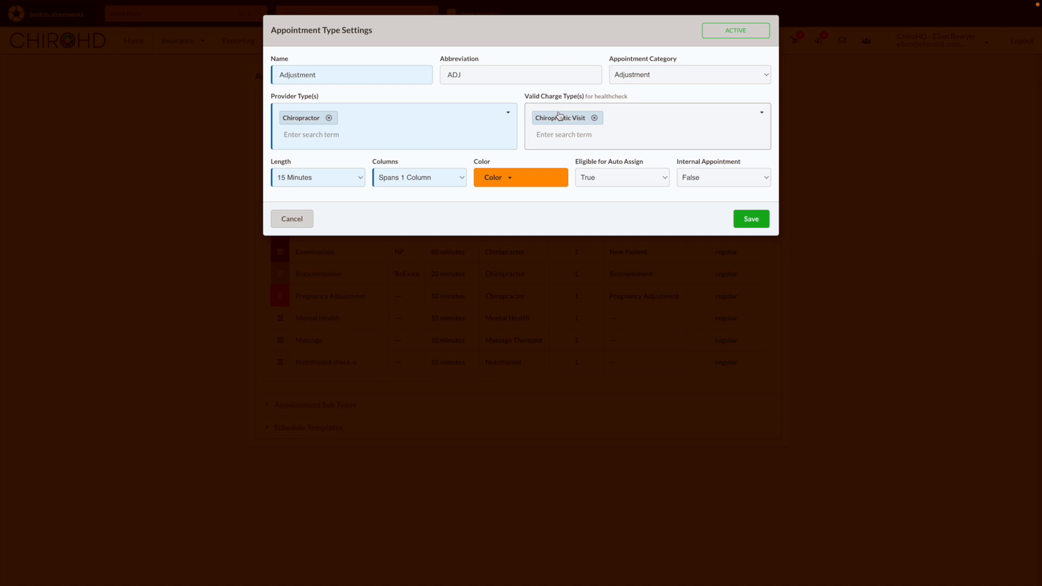
left_click(291, 218)
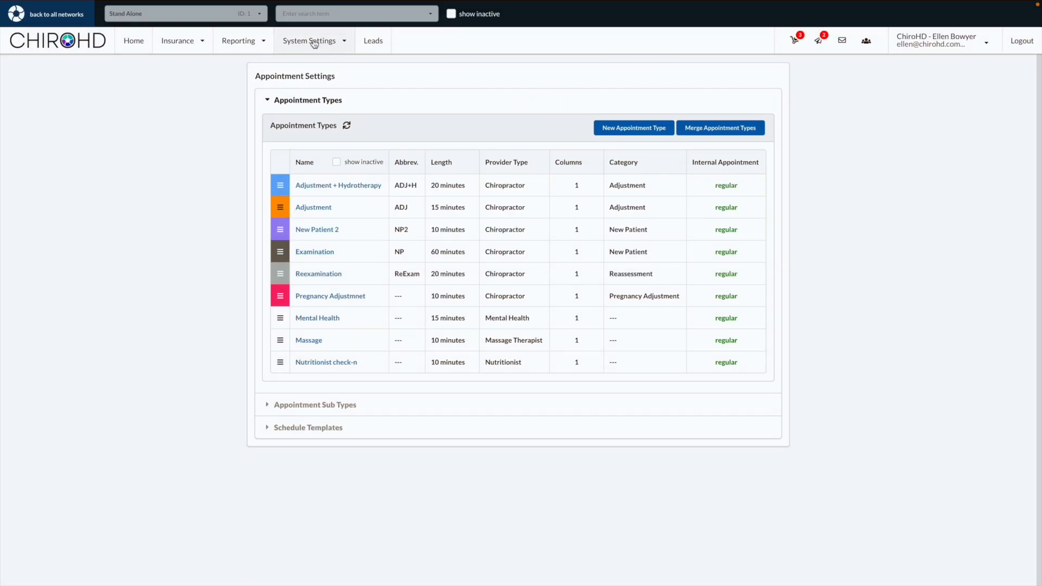
Examine which services are grouped under Chiropractic in the system's Tracking / Reporting Configuration
left_click(313, 43)
left_click(320, 64)
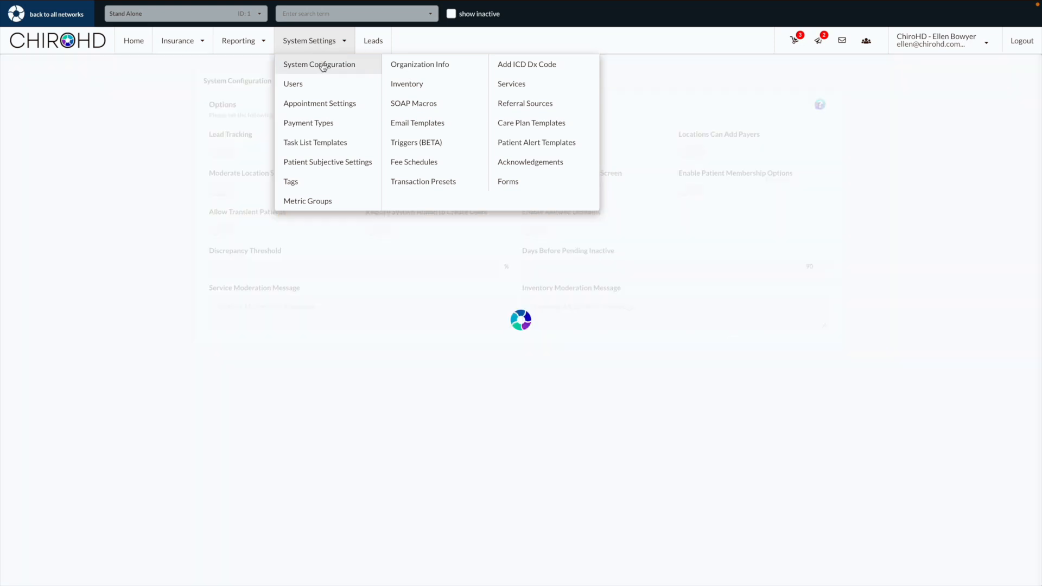
left_click(379, 84)
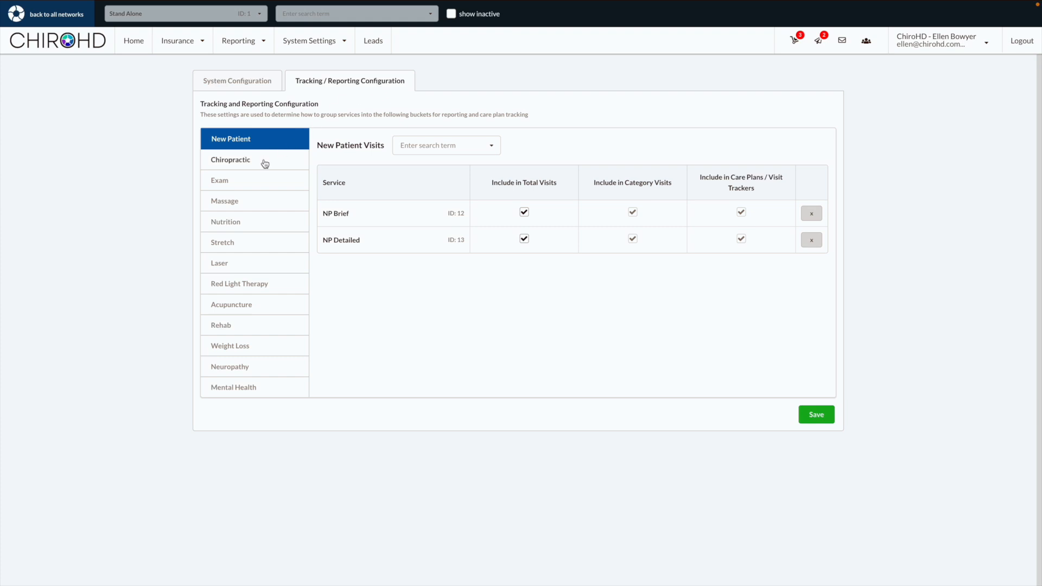
left_click(234, 161)
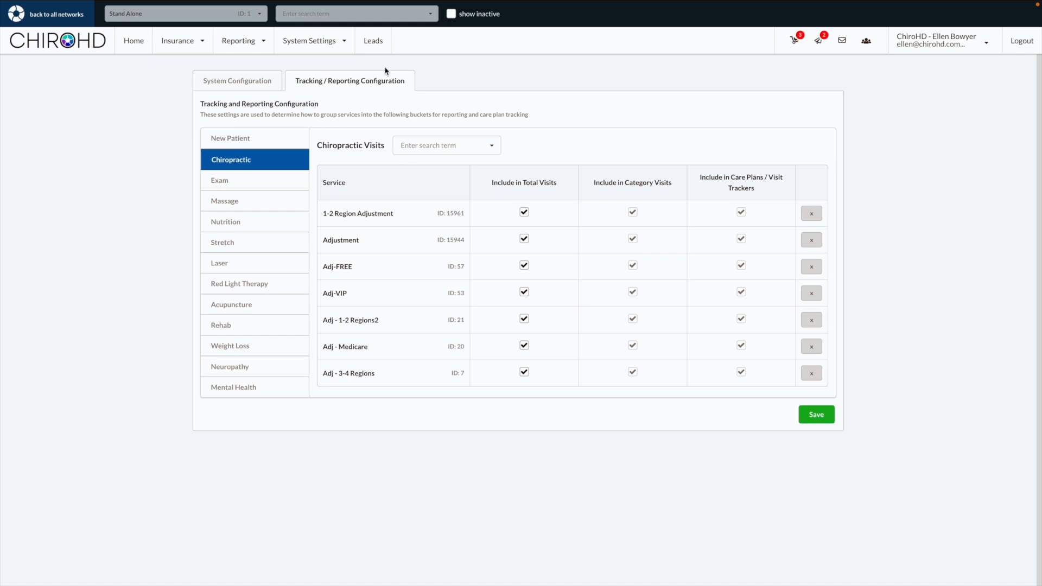
Return to Appointment Settings and reopen the Adjustment appointment type to examine its valid charge types
left_click(342, 42)
left_click(364, 104)
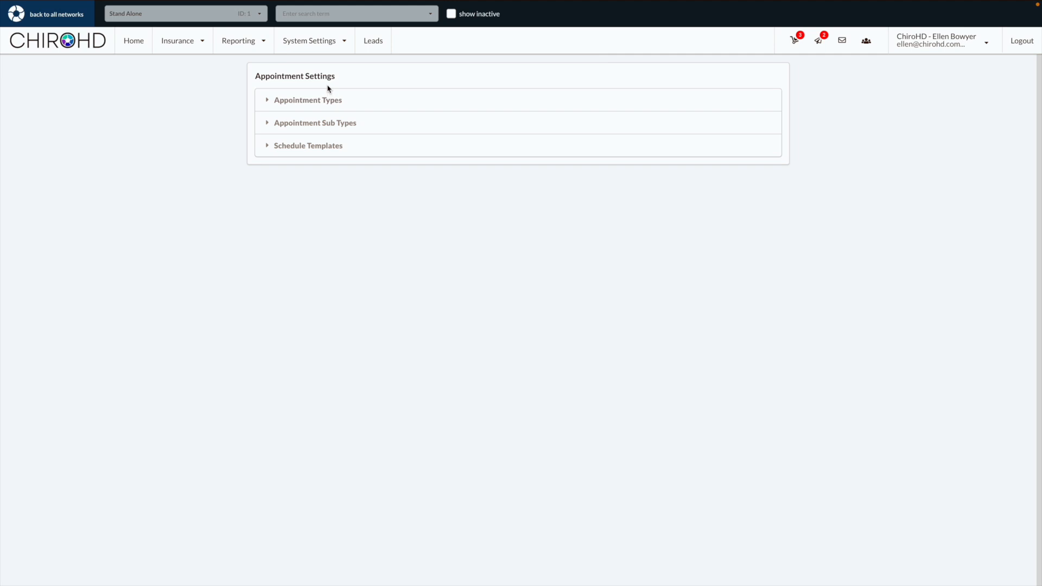
left_click(327, 100)
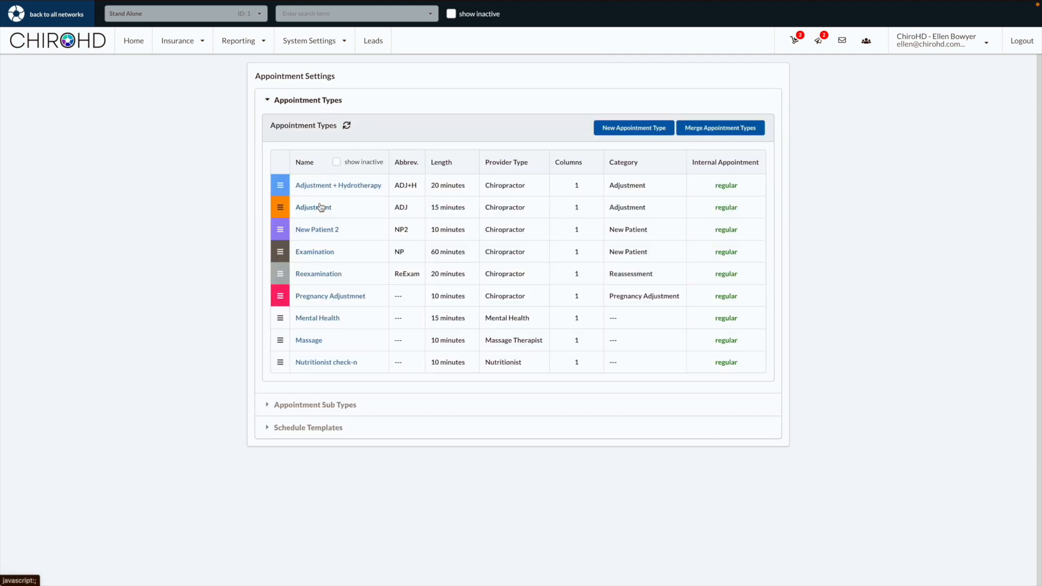
left_click(323, 205)
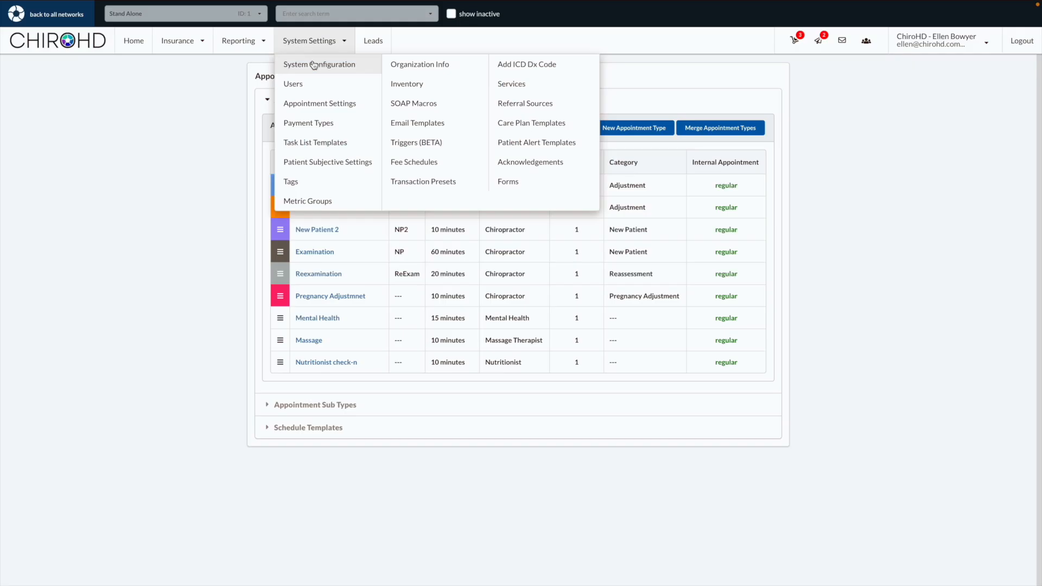
Go back to the Tracking / Reporting Configuration and review the Chiropractic visit services
left_click(316, 60)
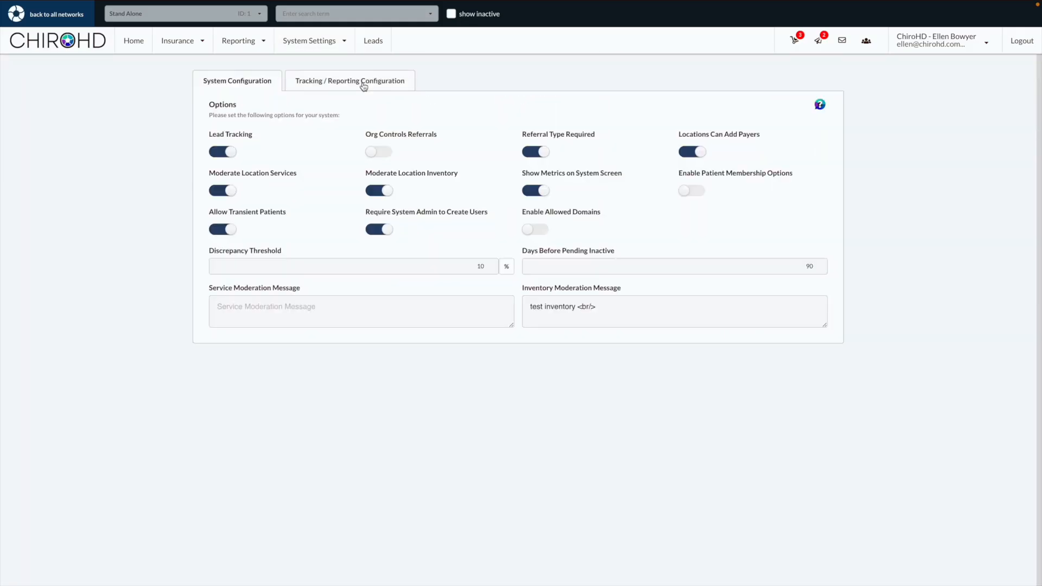
left_click(363, 84)
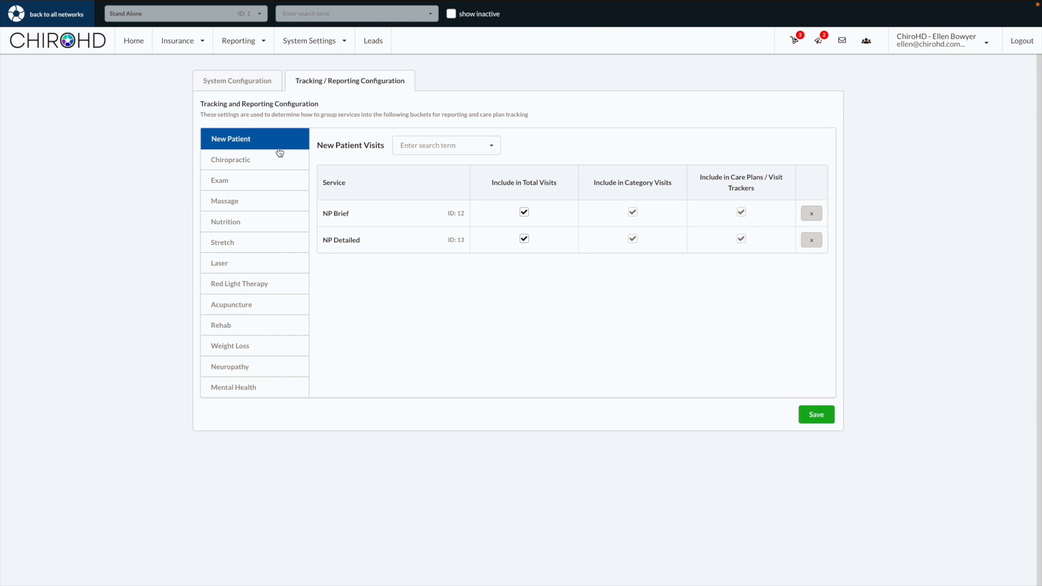
left_click(253, 166)
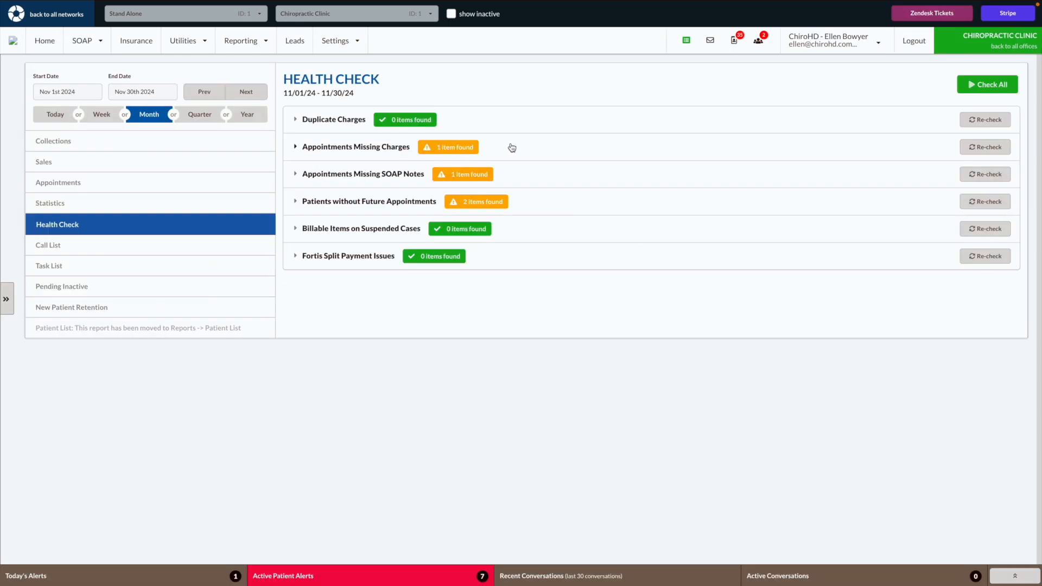
Open the patient listed under Appointments Missing Charges in the Health Check and examine their appointments and recent transactions
left_click(511, 146)
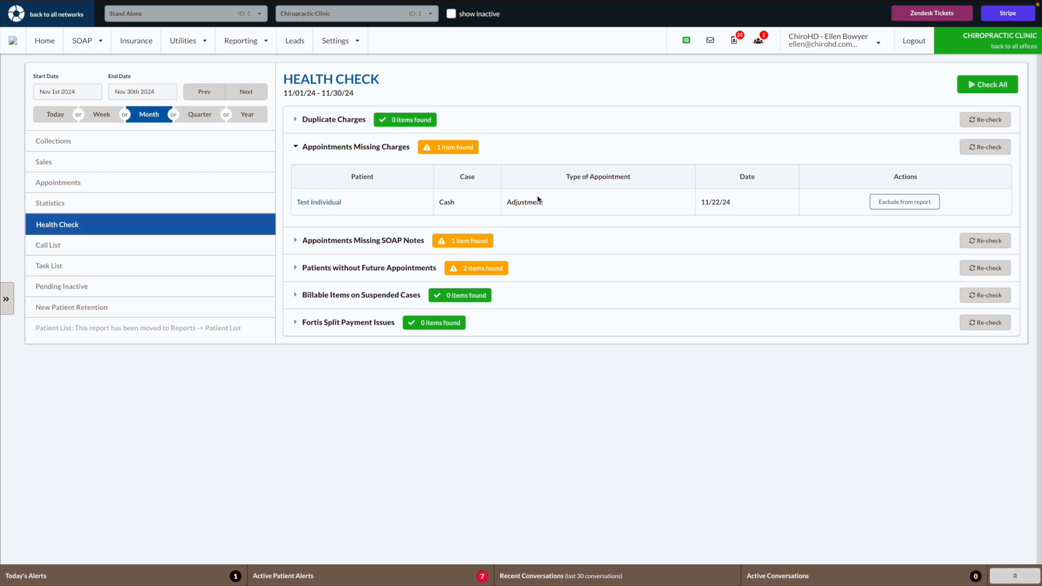
left_click(334, 206)
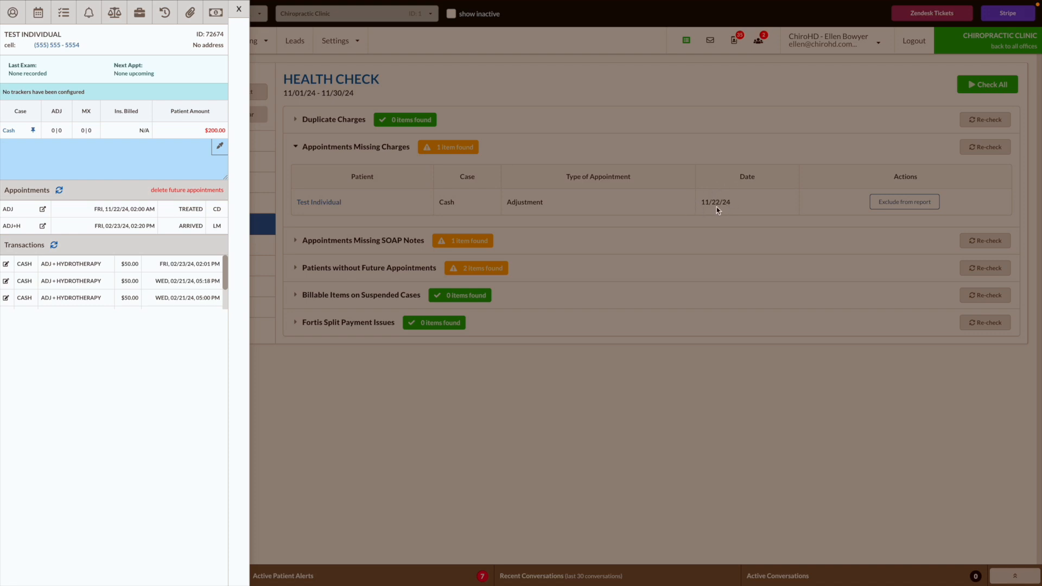
scroll(177, 292, "down", 1)
scroll(177, 292, "up", 1)
scroll(176, 291, "down", 1)
scroll(176, 291, "up", 1)
scroll(176, 291, "down", 2)
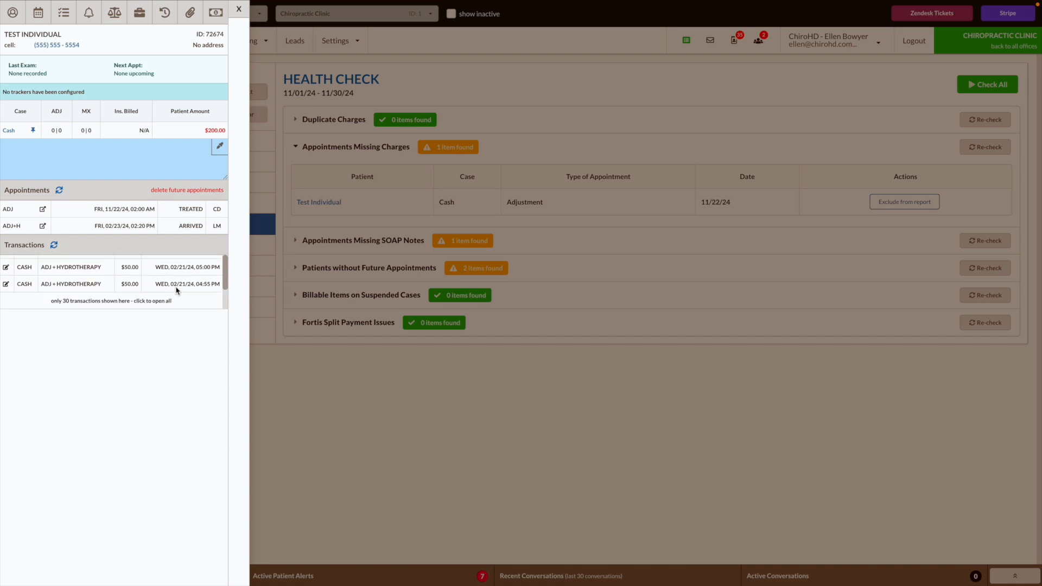
scroll(176, 292, "up", 2)
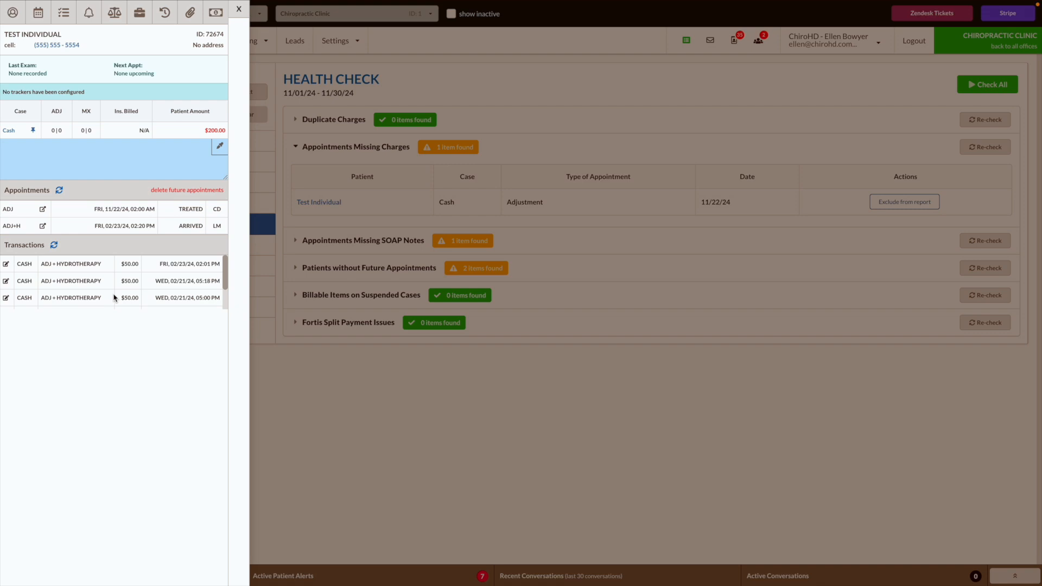
Open the patient's transaction ledger and start a new transaction dated November 22, 2024
left_click(186, 279)
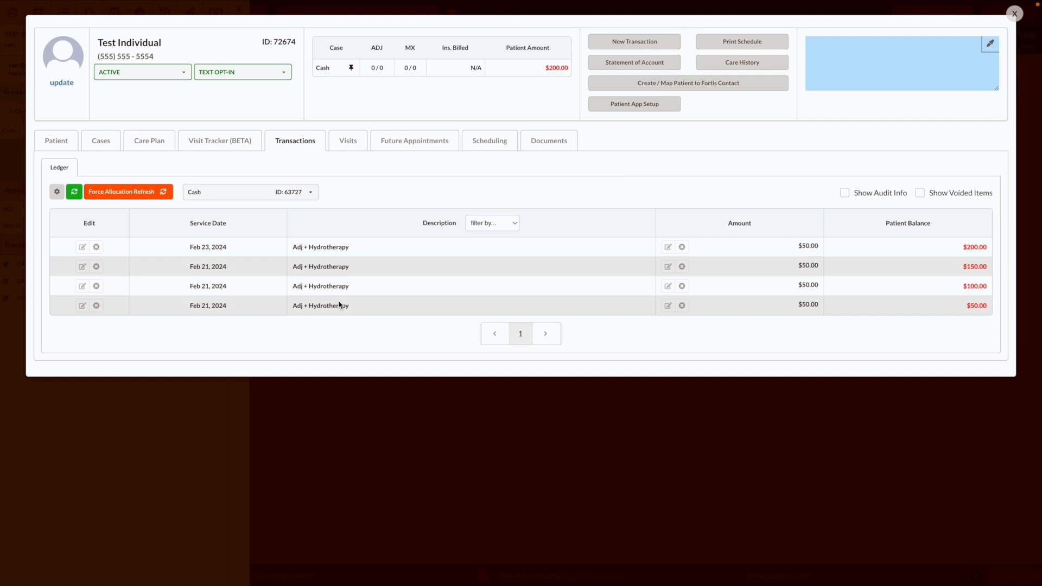
left_click(621, 44)
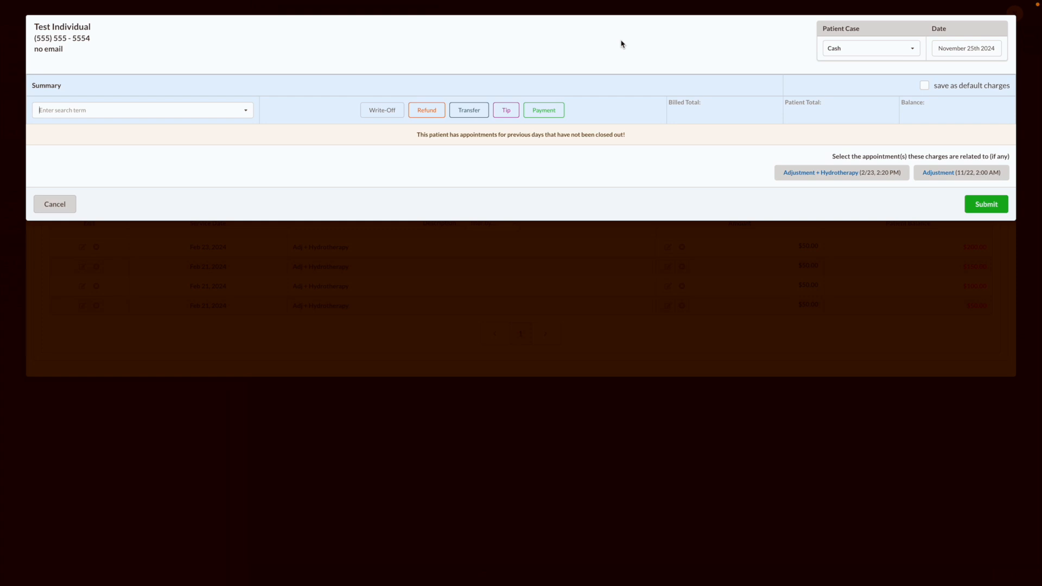
left_click(959, 50)
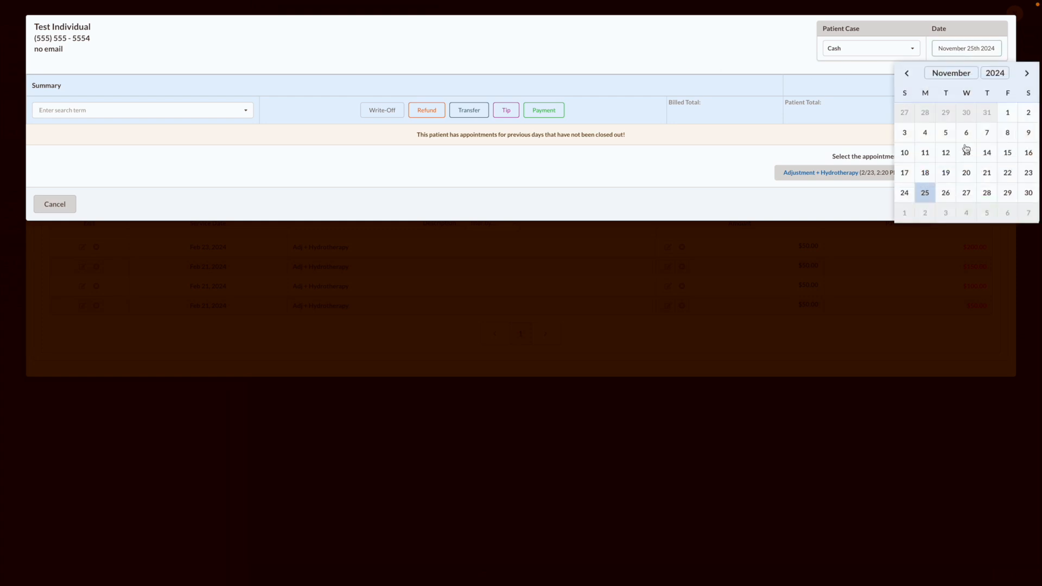
left_click(1013, 177)
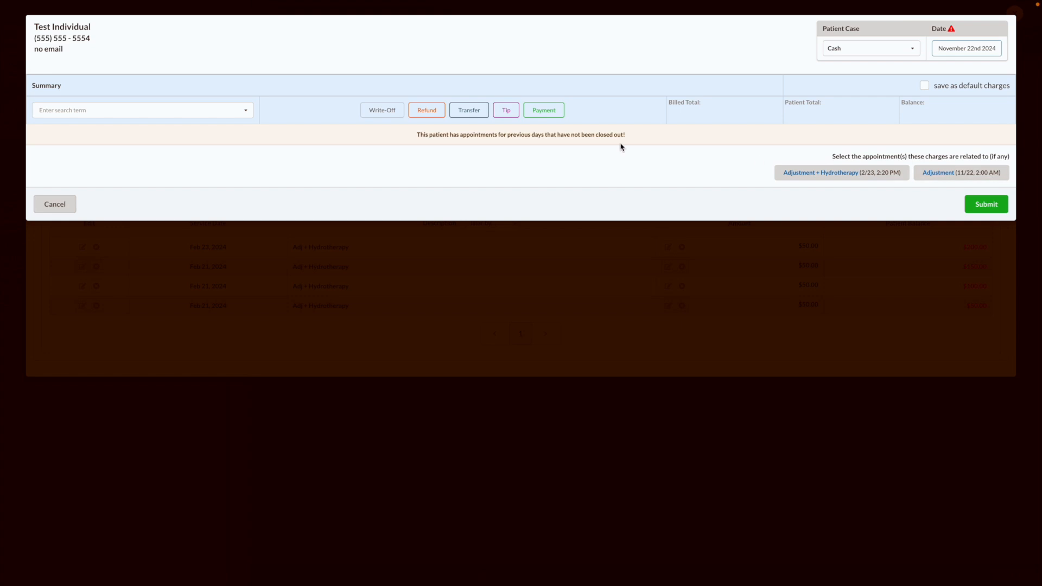
left_click(124, 110)
type("3")
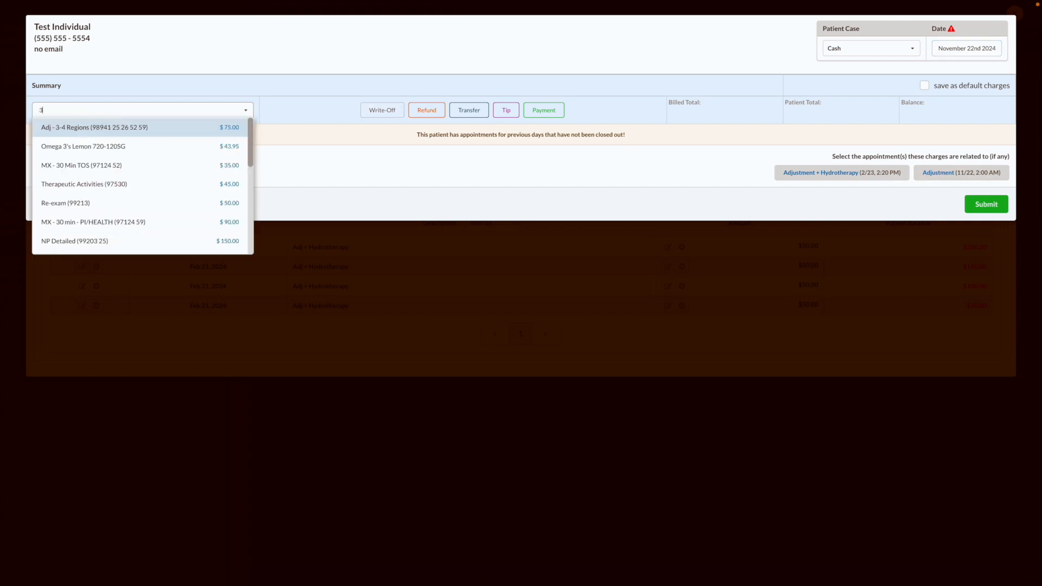
type("-4")
left_click(143, 128)
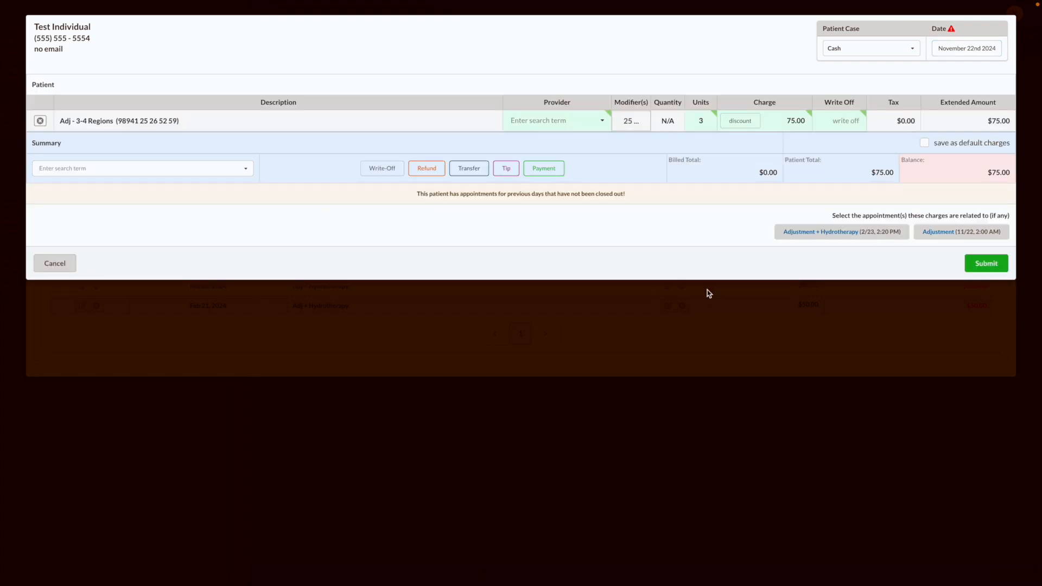
left_click(987, 264)
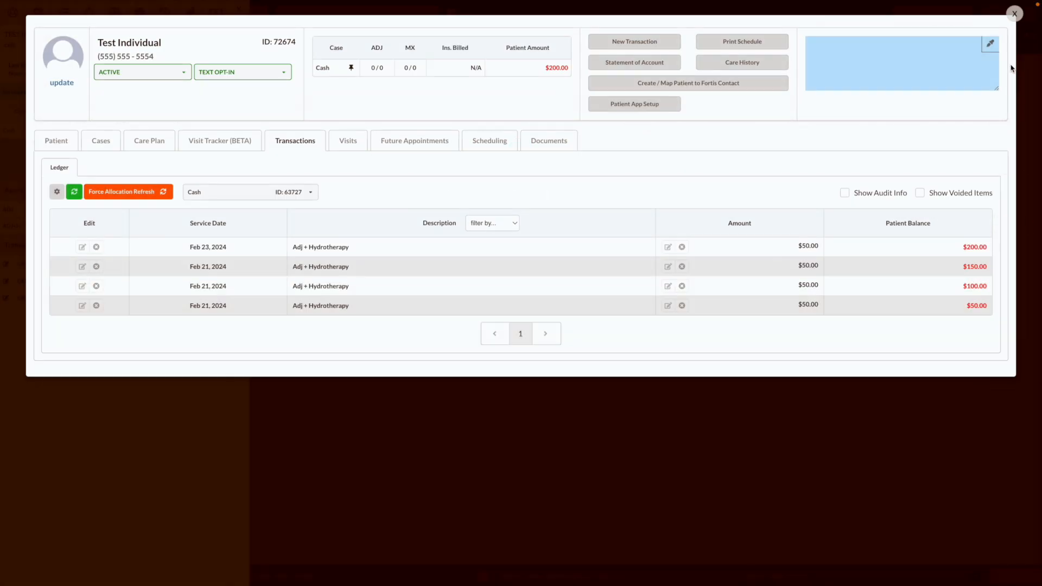
Leave the patient record, re-check Appointments Missing Charges in the Health Check and open the listed patient
left_click(1014, 20)
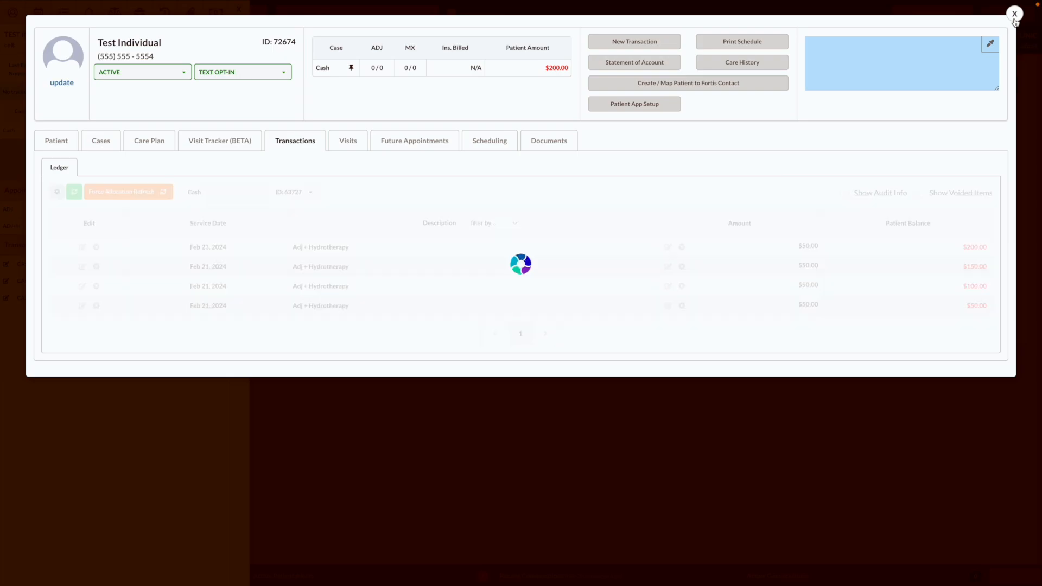
left_click(237, 9)
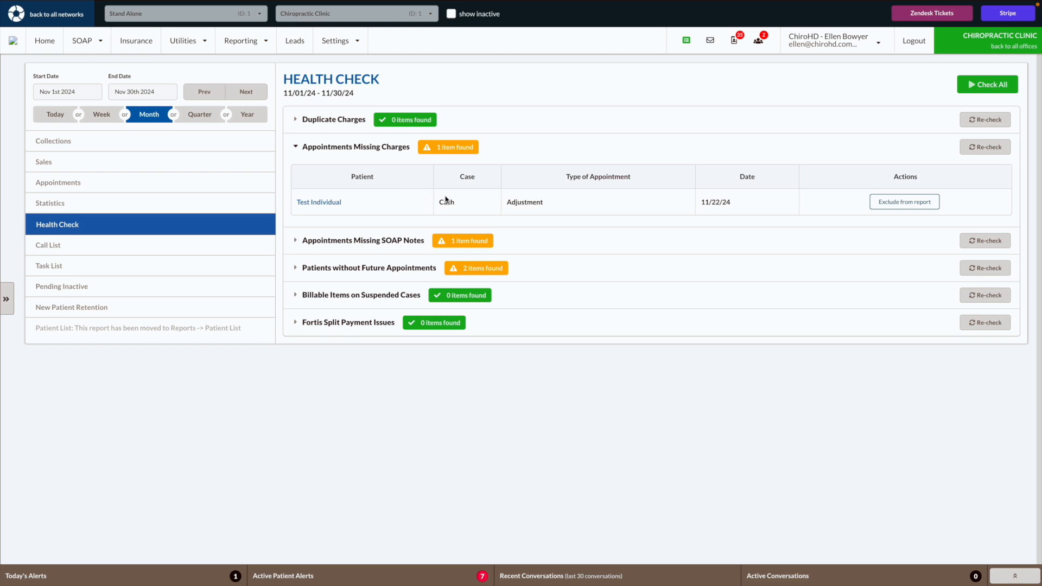
left_click(986, 154)
left_click(323, 201)
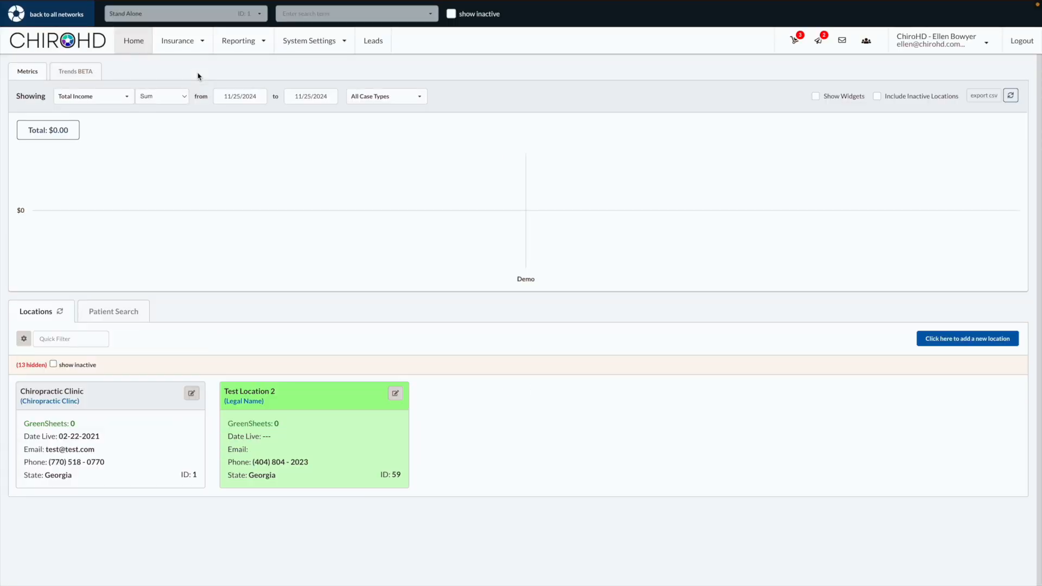
Open the Adjustment appointment type in the system's Appointment Settings, examine its valid charge types and close it without changes
left_click(306, 42)
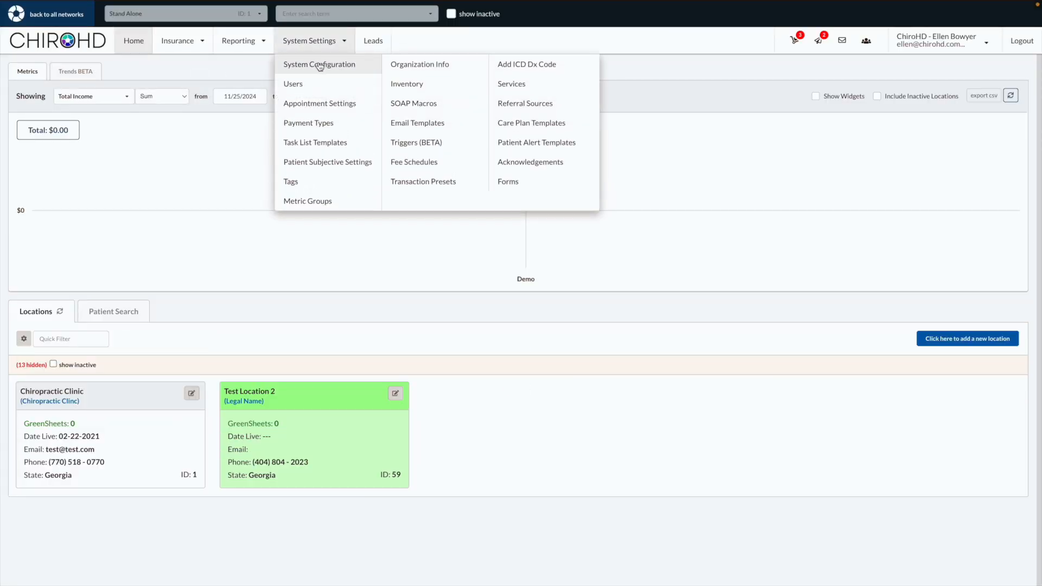
left_click(323, 106)
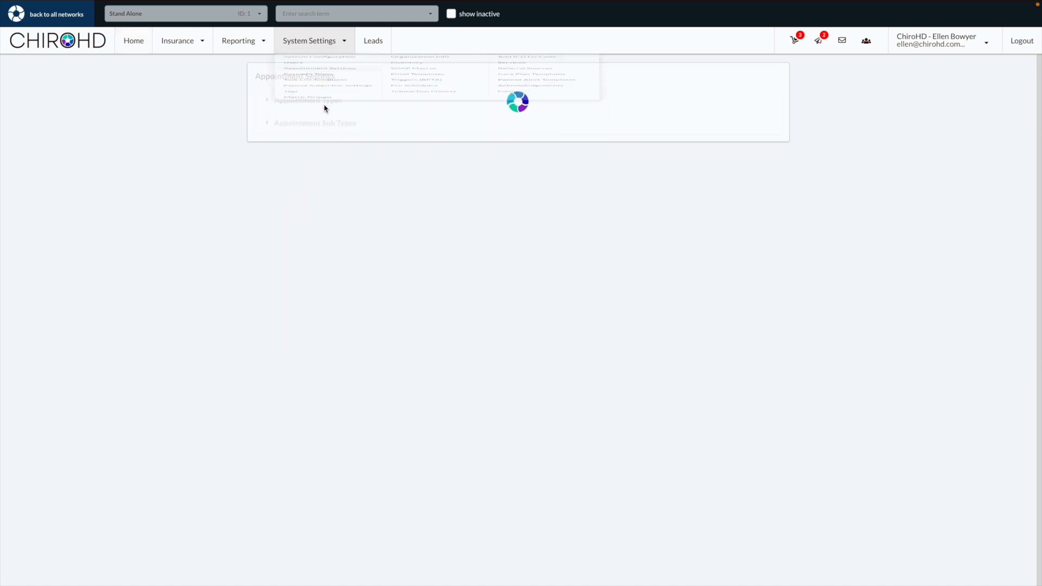
left_click(324, 102)
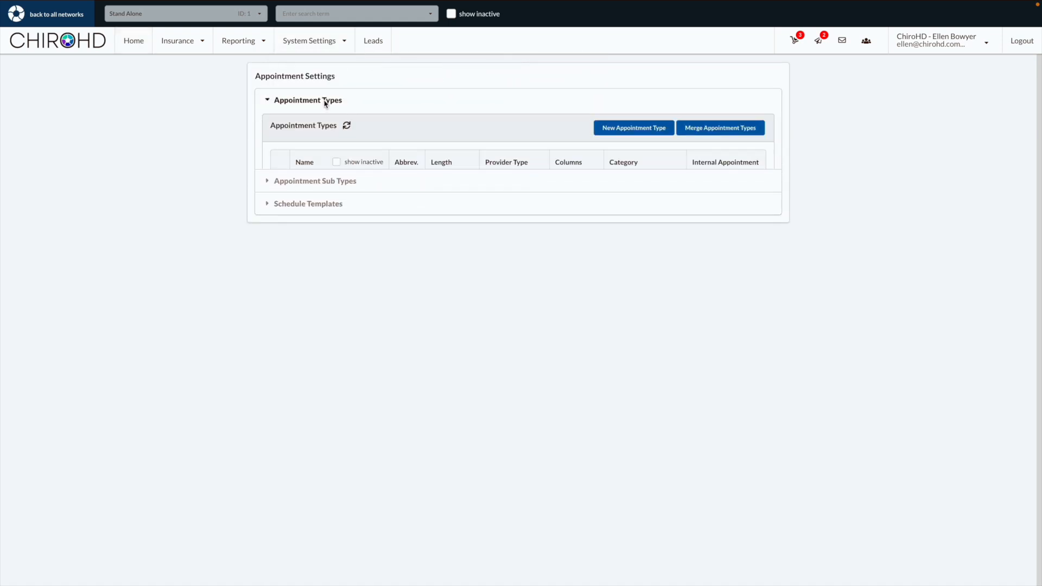
left_click(313, 208)
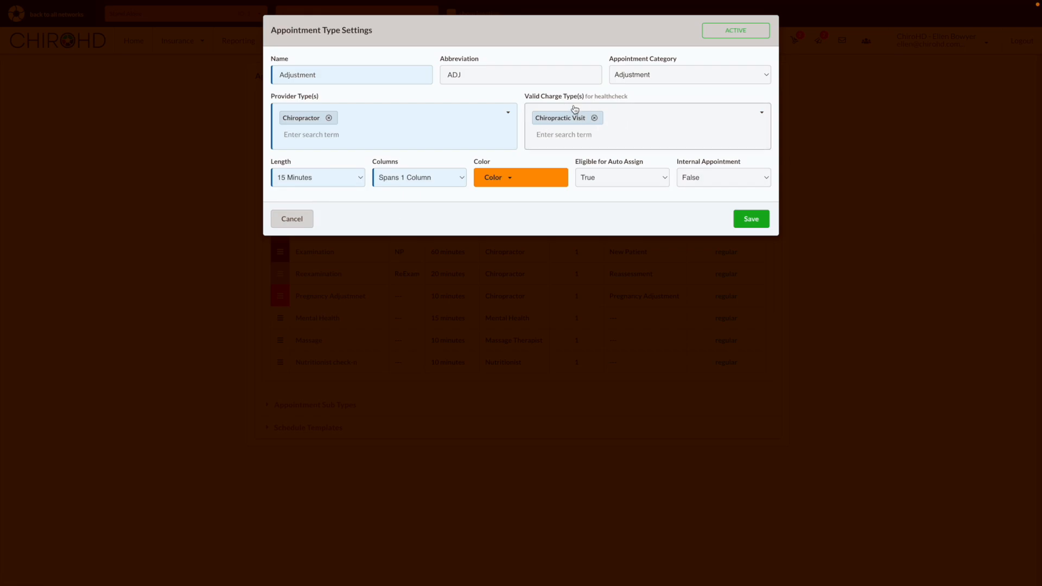
left_click(292, 218)
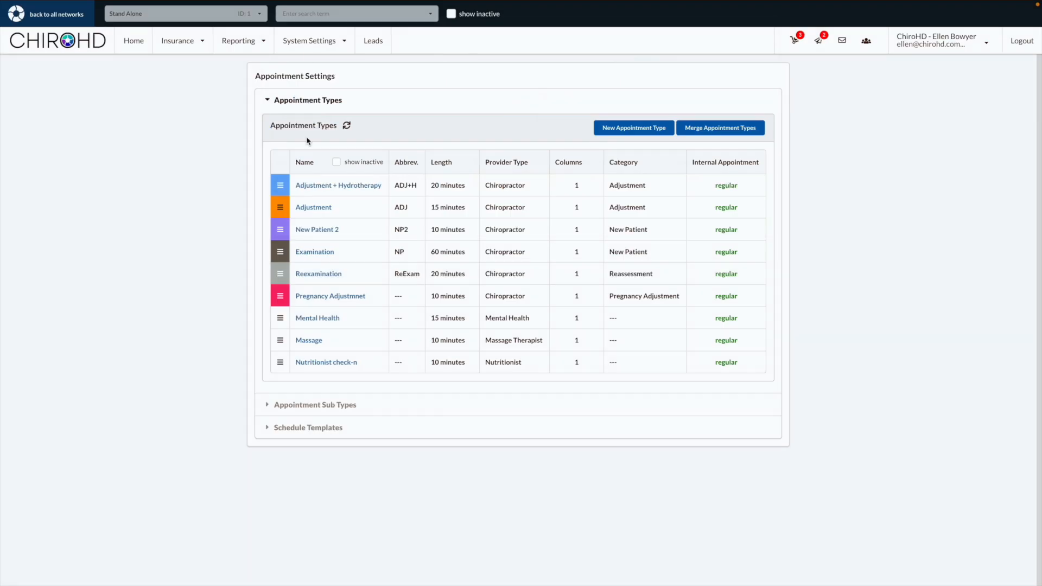
Add the Adj + Hydrotherapy service to the Chiropractic visits in the Tracking / Reporting Configuration and save
left_click(301, 46)
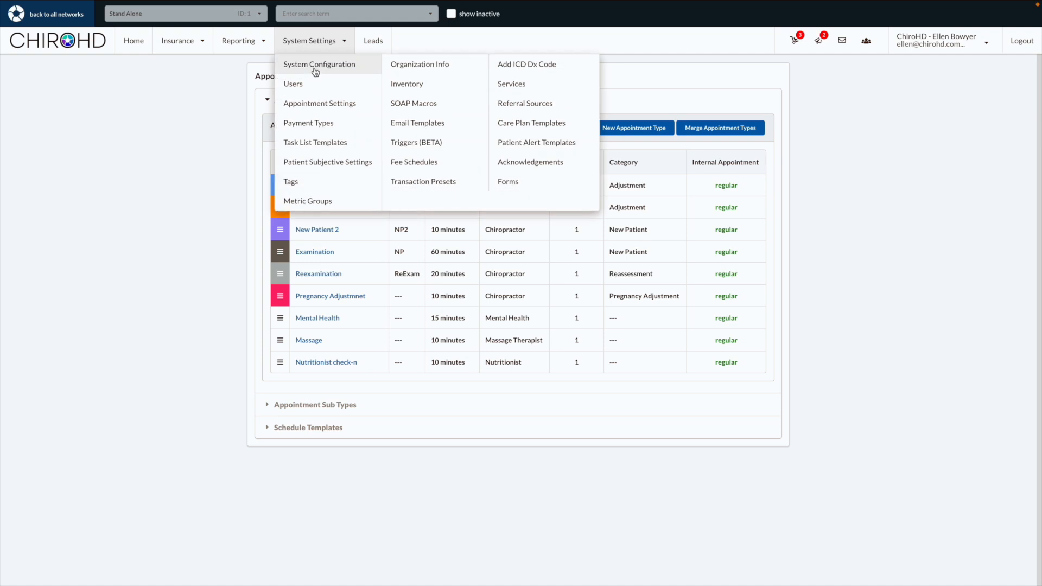
left_click(318, 62)
left_click(345, 81)
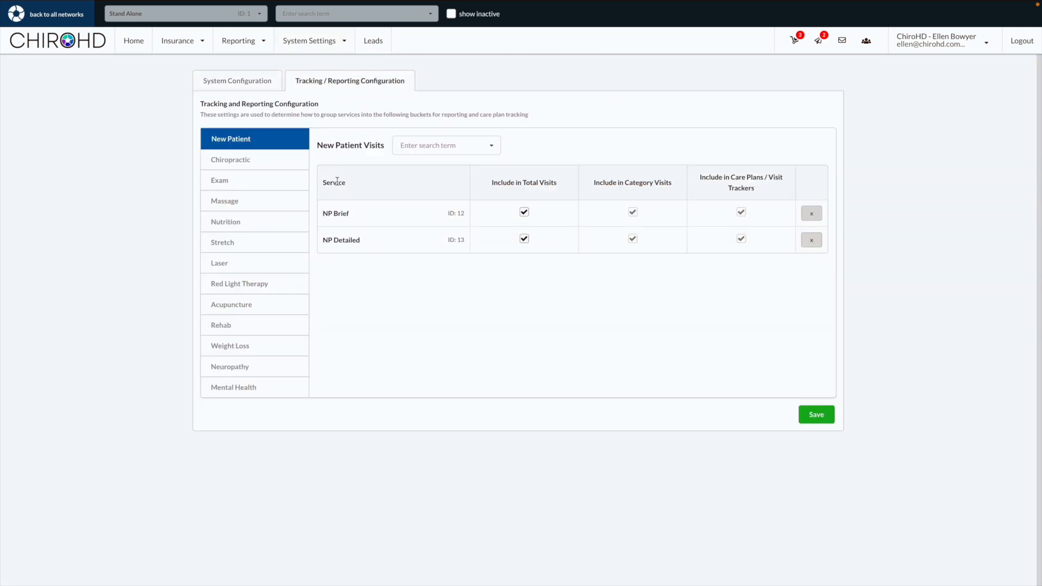
left_click(276, 163)
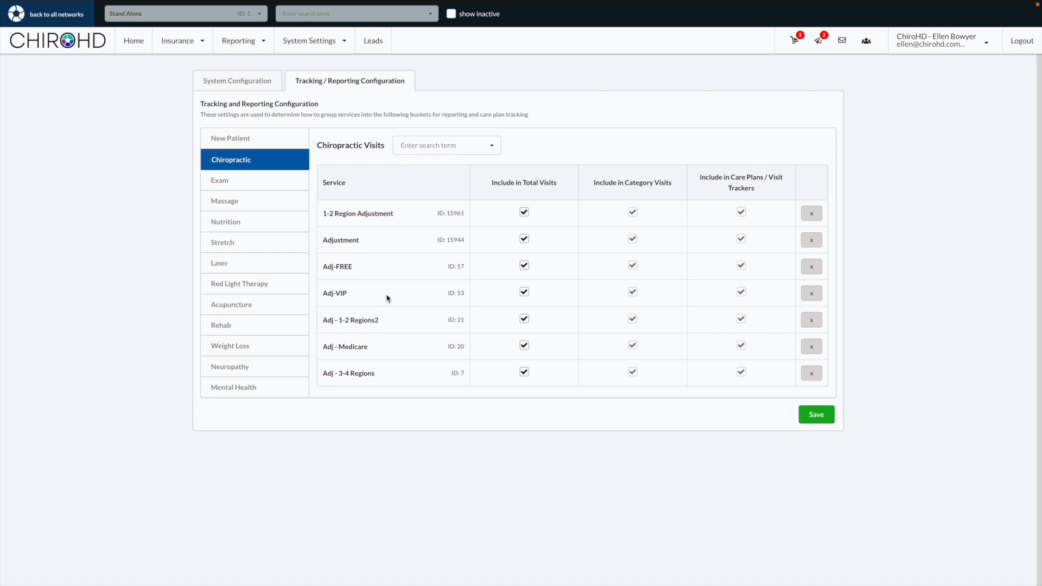
left_click(402, 145)
type("hydro")
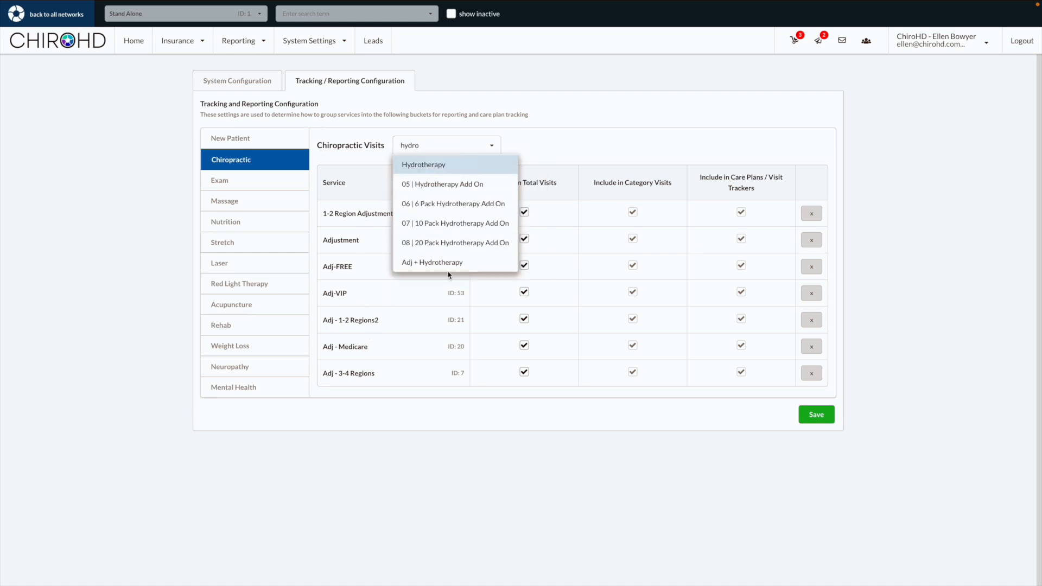
left_click(458, 262)
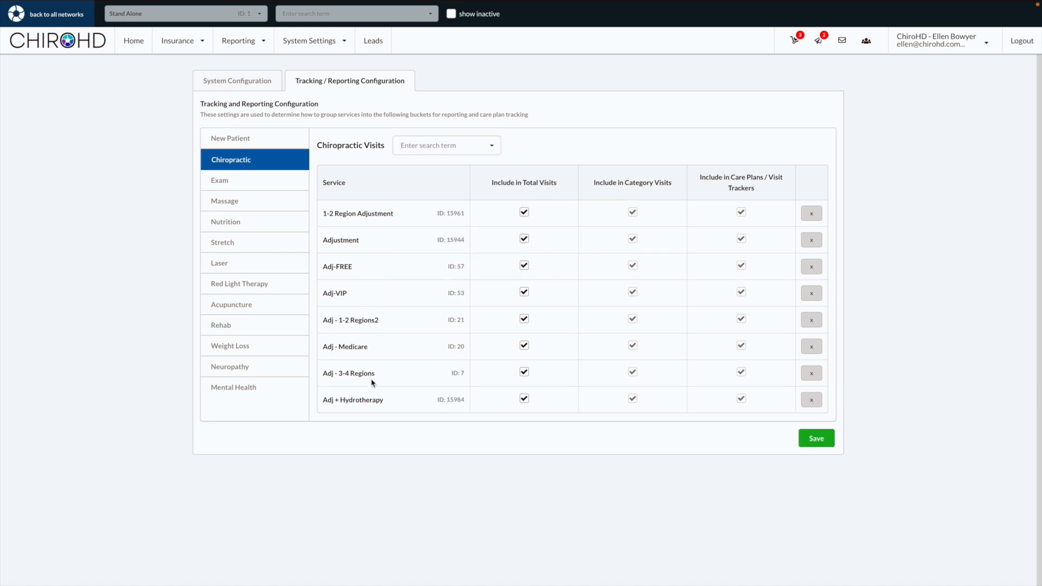
left_click(829, 442)
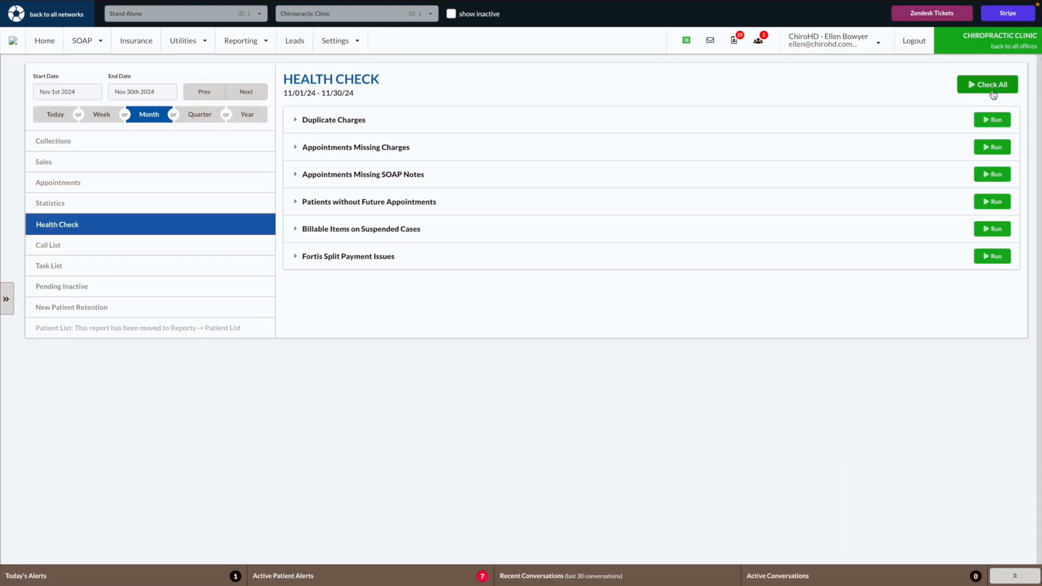
Run all Health Check reports for November 2024 and examine the appointment type listed under Appointments Missing Charges
left_click(992, 87)
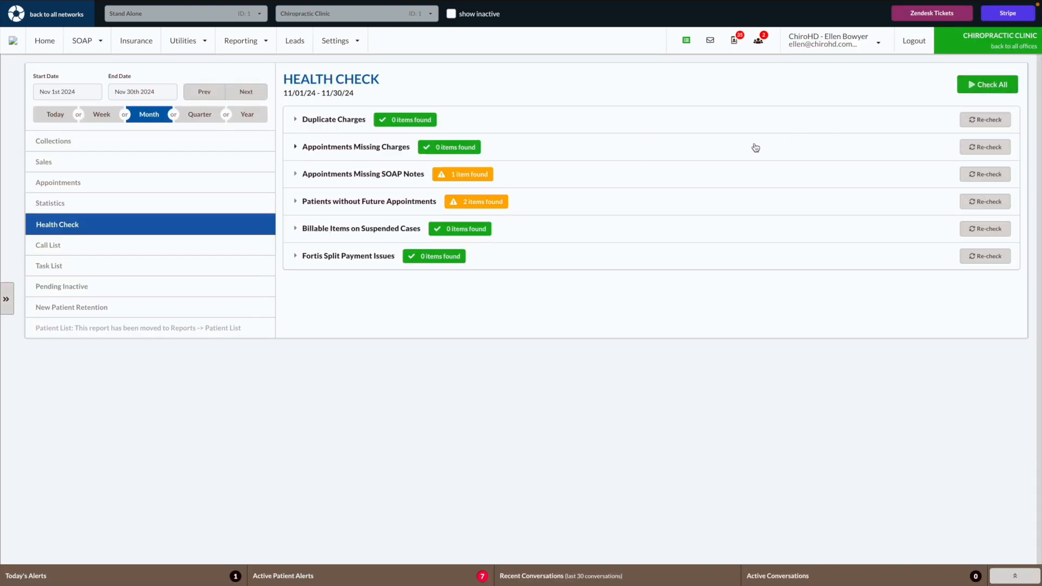
left_click(557, 147)
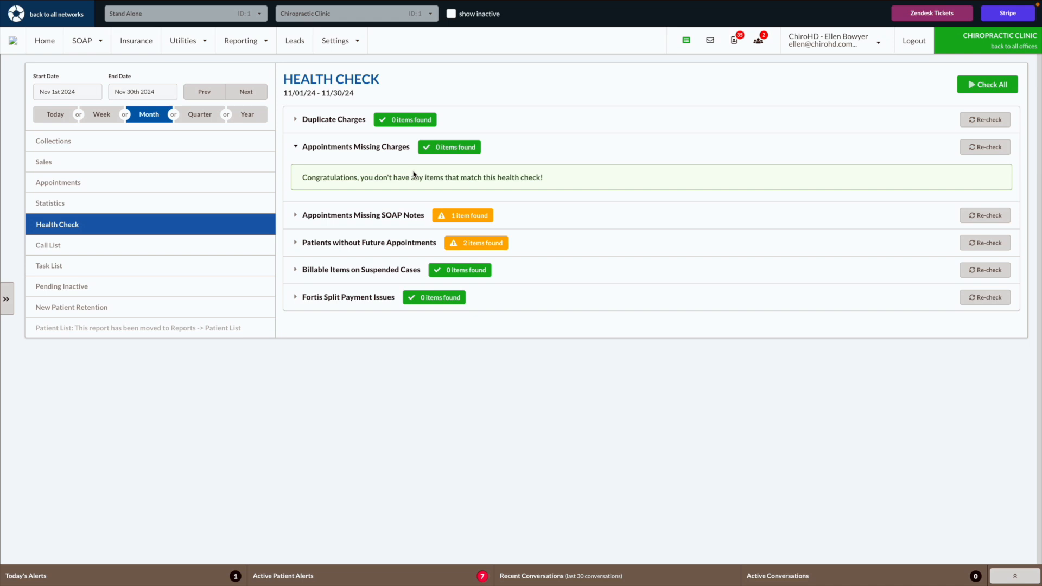
left_click_drag(511, 204, 558, 208)
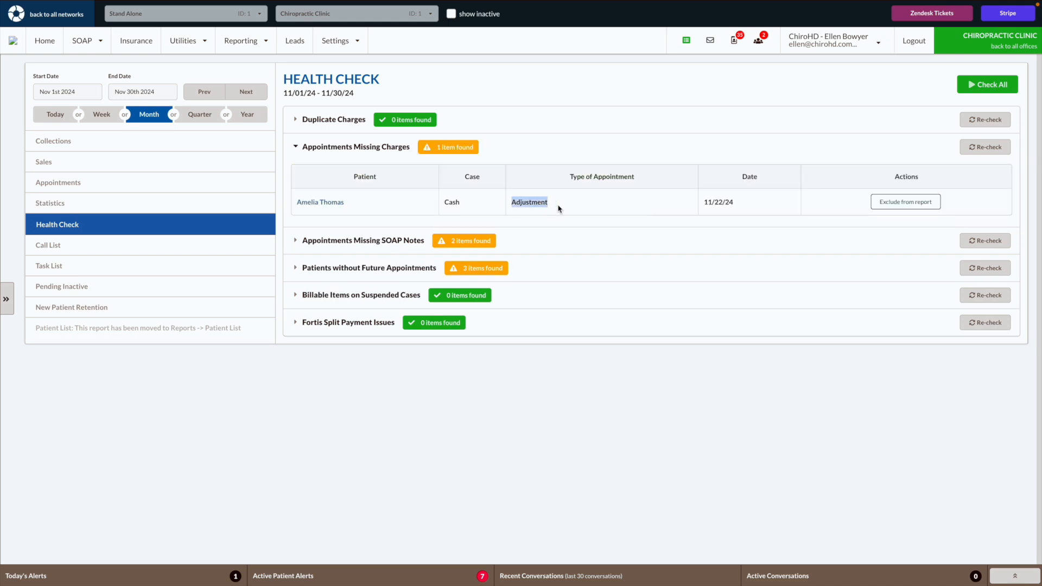
left_click(558, 208)
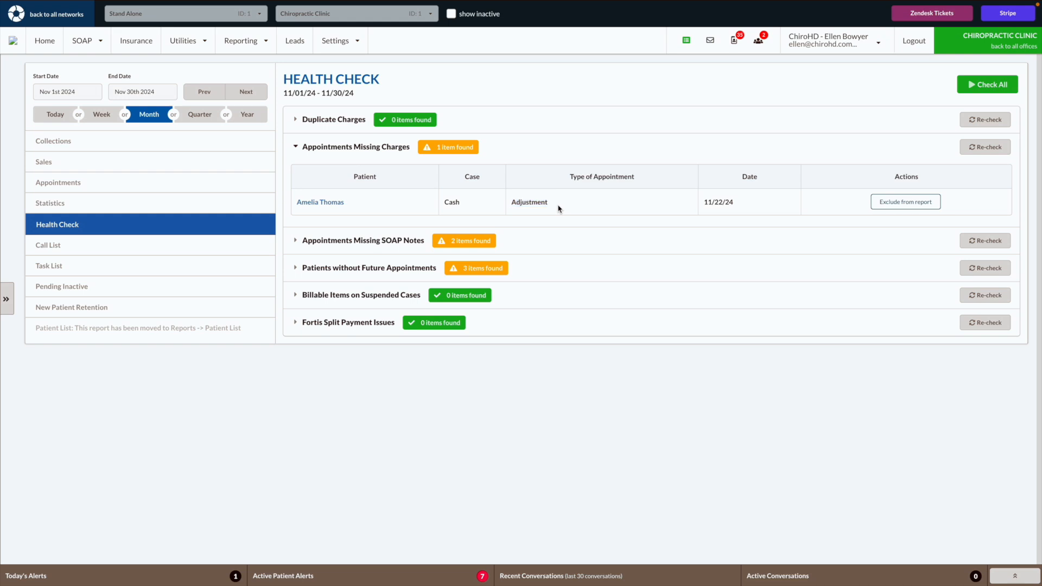